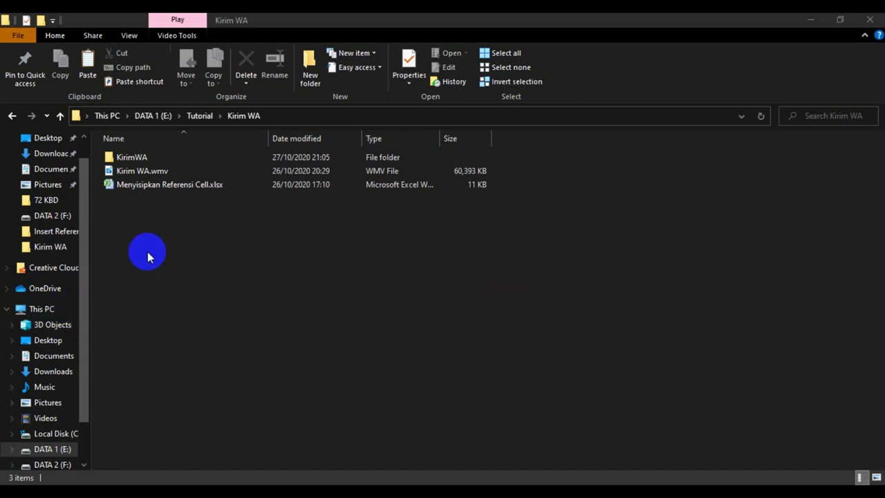
- Open Menyisipkan Referensi Cell.xlsx and inspect B4 to E4, including E4's billing message formula
{"action": "double_click", "coordinate": [169, 186]}
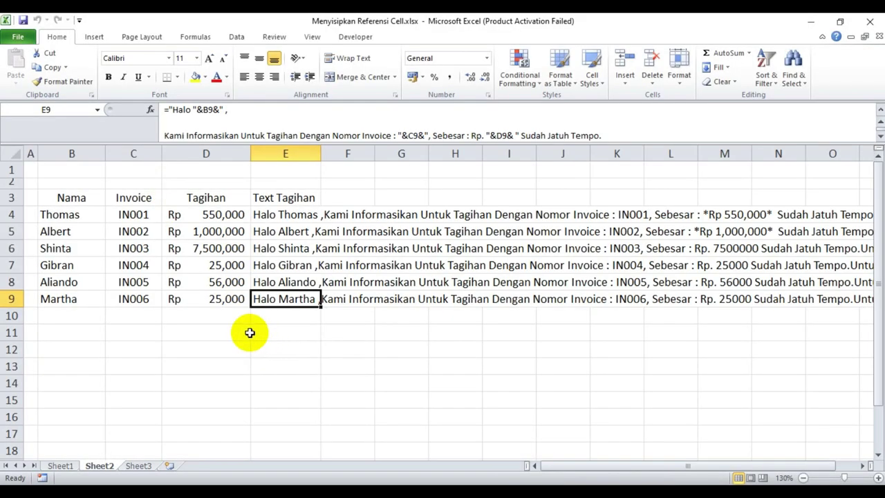
{"action": "left_click", "coordinate": [71, 214]}
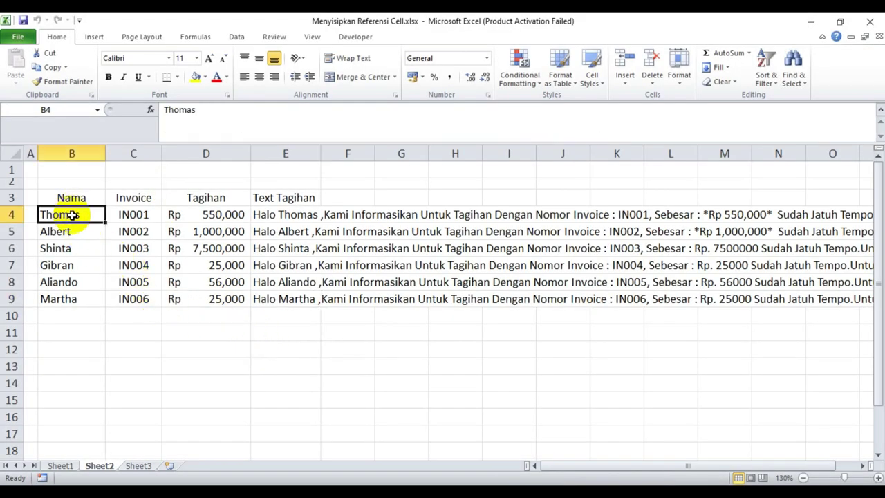
{"action": "left_click", "coordinate": [131, 214]}
{"action": "left_click", "coordinate": [223, 214]}
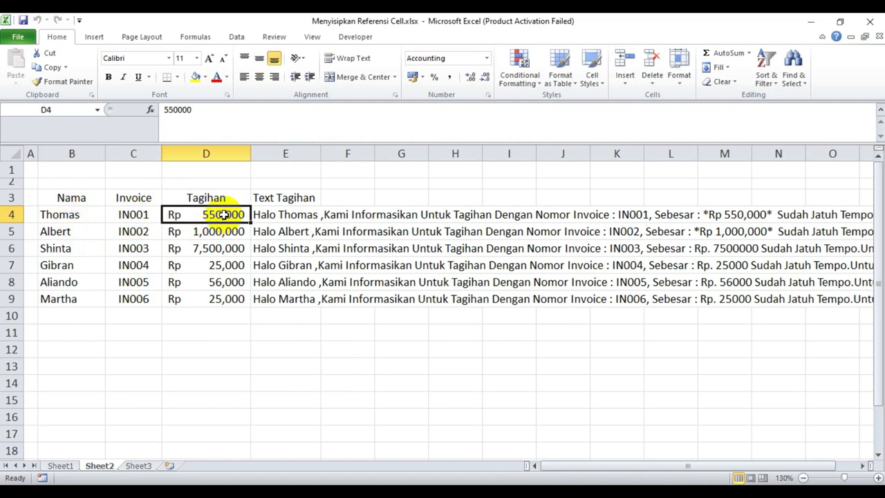
{"action": "left_click", "coordinate": [286, 216]}
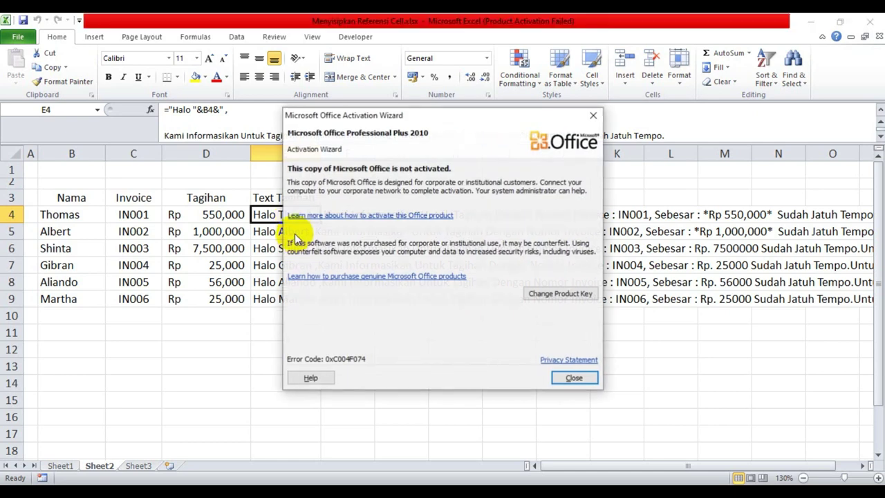
- Dismiss the Activation Wizard, recheck the D4 amount, and close Excel
{"action": "left_click", "coordinate": [566, 377]}
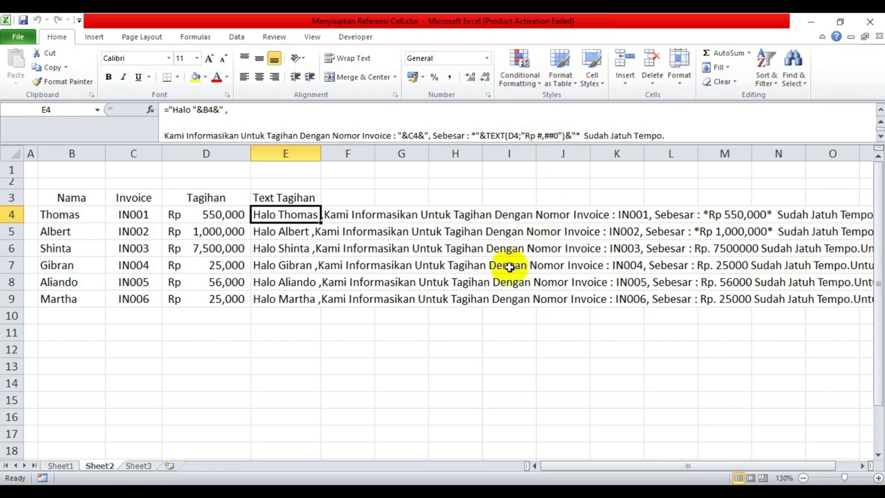
{"action": "left_click", "coordinate": [212, 215]}
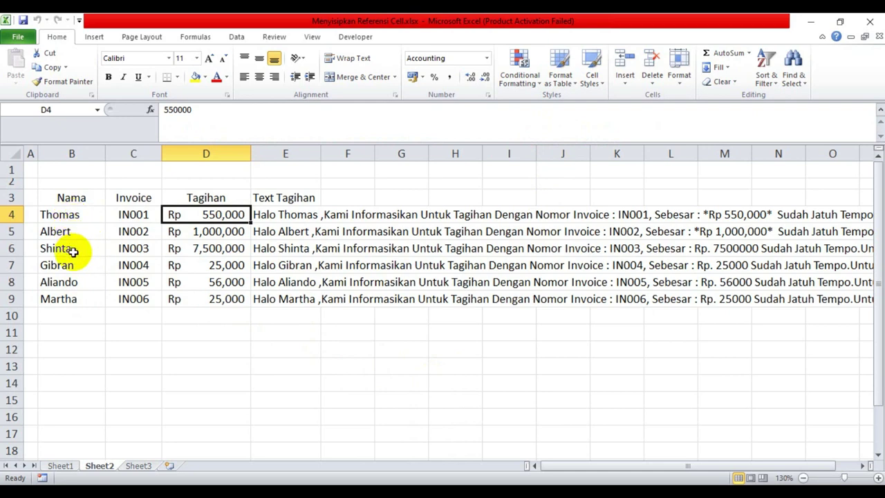
{"action": "left_click", "coordinate": [380, 344]}
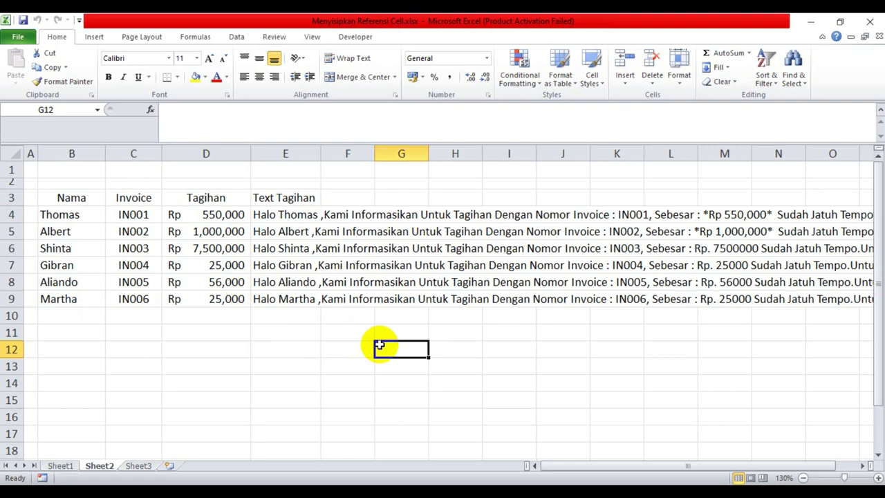
{"action": "left_click", "coordinate": [864, 26]}
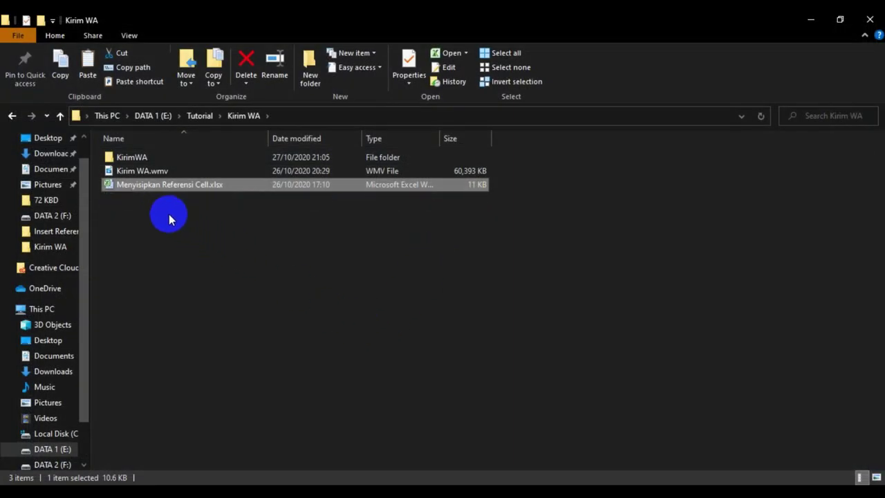
- Go into the KirimWA folder and select database.xlsx
{"action": "double_click", "coordinate": [130, 160]}
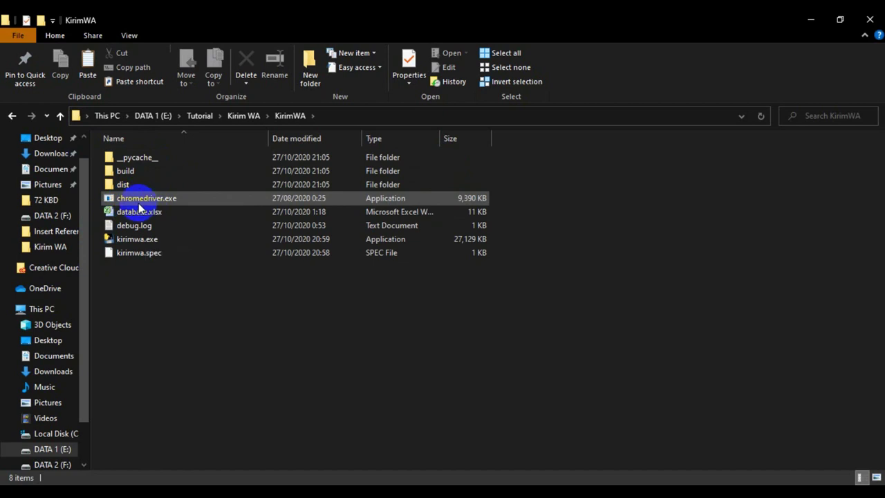
{"action": "mouse_move", "coordinate": [138, 211]}
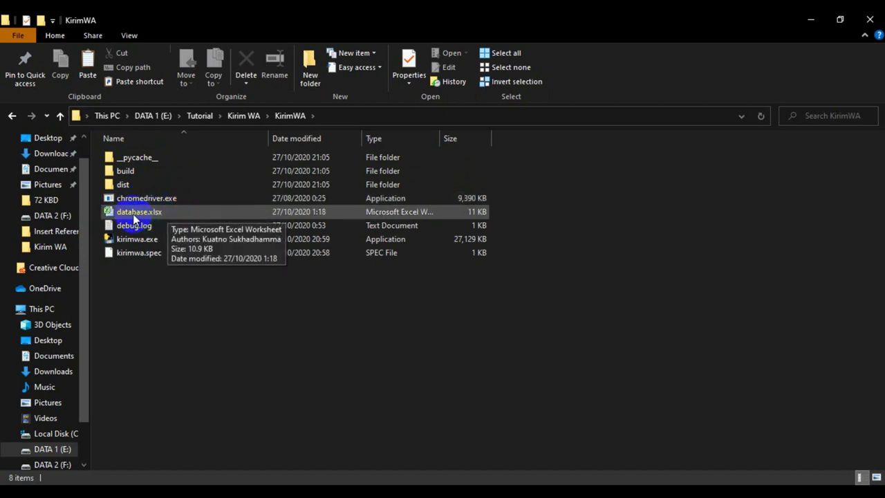
{"action": "left_click", "coordinate": [135, 219]}
- Open database.xlsx and review the Data sheet's row 1 column headers through Pesan in F1
{"action": "double_click", "coordinate": [133, 216]}
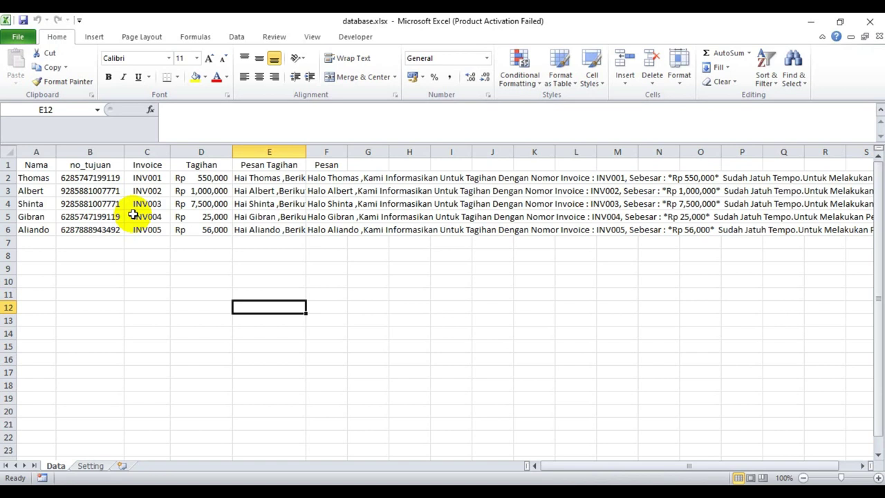
{"action": "left_click", "coordinate": [180, 266]}
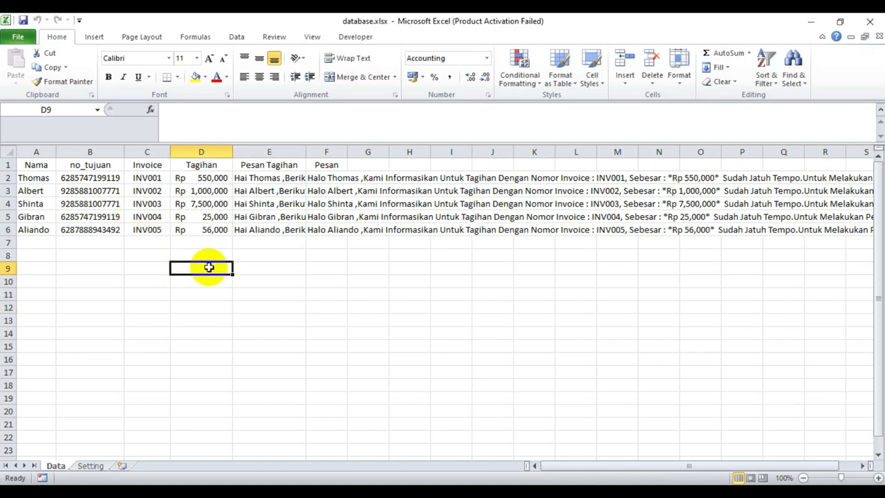
{"action": "left_click", "coordinate": [6, 166]}
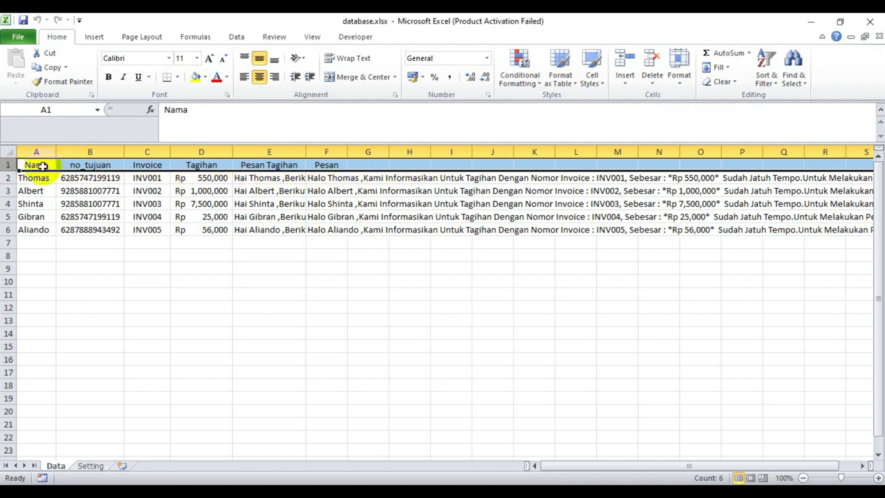
{"action": "left_click", "coordinate": [42, 166]}
{"action": "left_click", "coordinate": [97, 166]}
{"action": "left_click", "coordinate": [147, 166]}
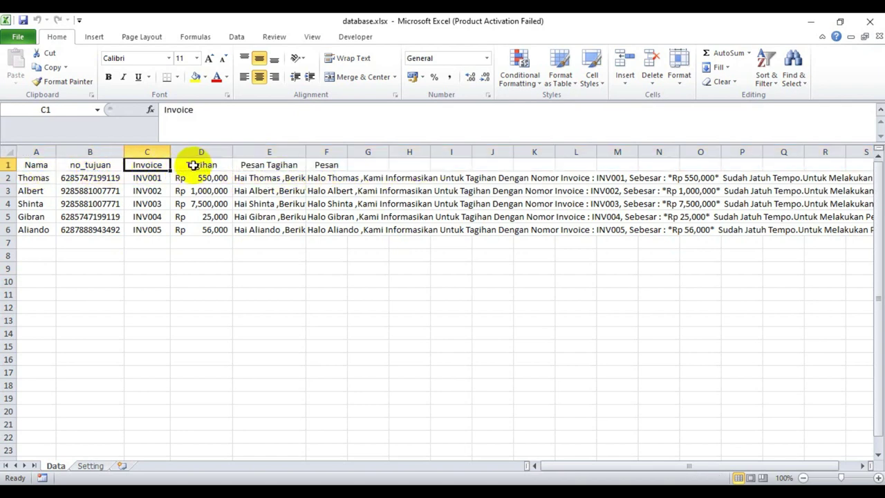
{"action": "left_click", "coordinate": [197, 165]}
{"action": "left_click", "coordinate": [273, 165]}
{"action": "left_click", "coordinate": [336, 165]}
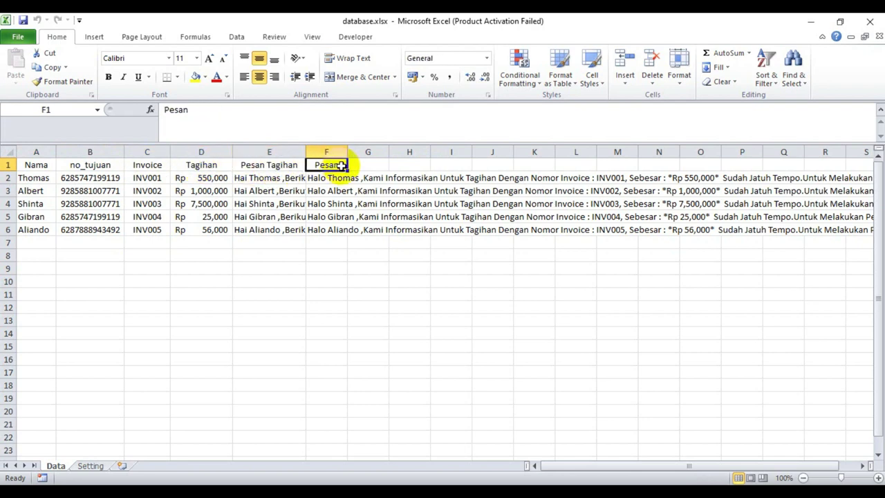
- Delete the Pesan column F from the Data sheet
{"action": "left_click", "coordinate": [292, 176]}
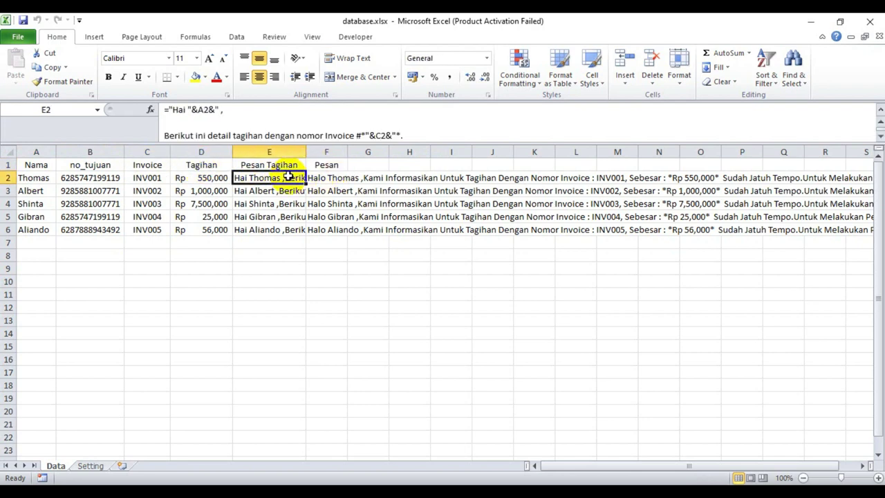
{"action": "left_click", "coordinate": [327, 151]}
{"action": "right_click", "coordinate": [328, 151]}
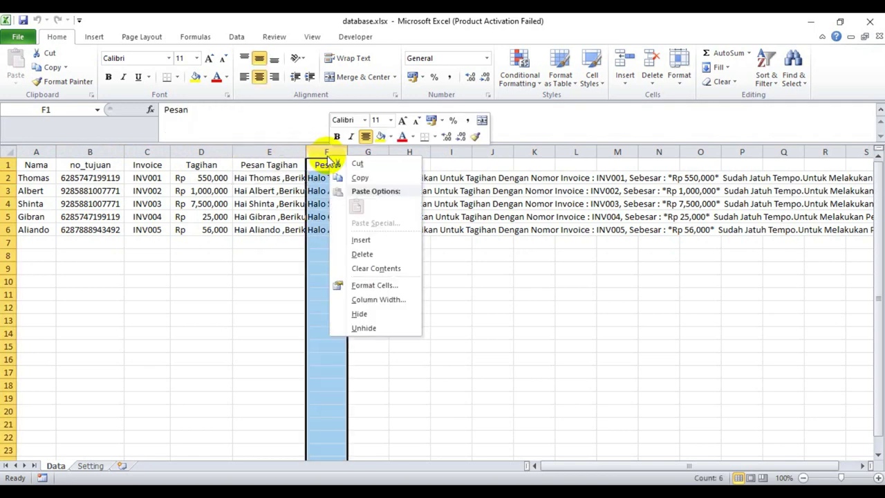
{"action": "left_click", "coordinate": [371, 254]}
{"action": "left_click", "coordinate": [284, 293]}
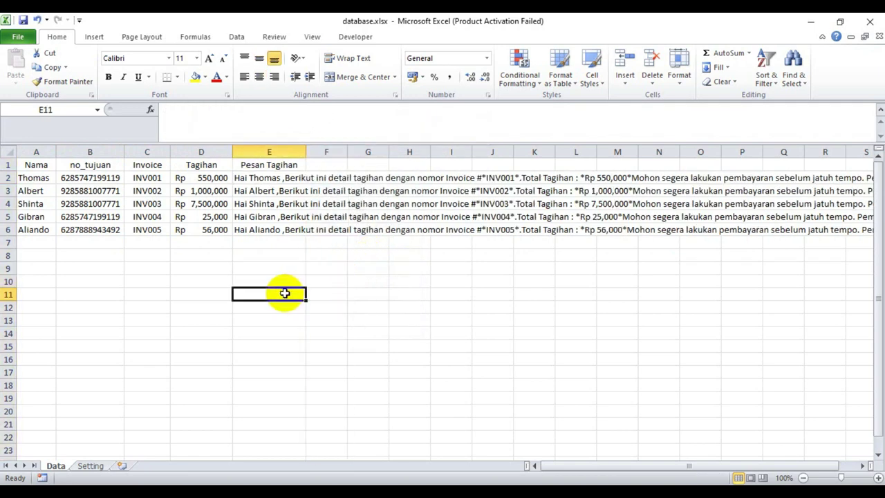
- Dismiss the activation notice and review row 2's name, phone, invoice, amount and message
{"action": "left_click", "coordinate": [262, 191]}
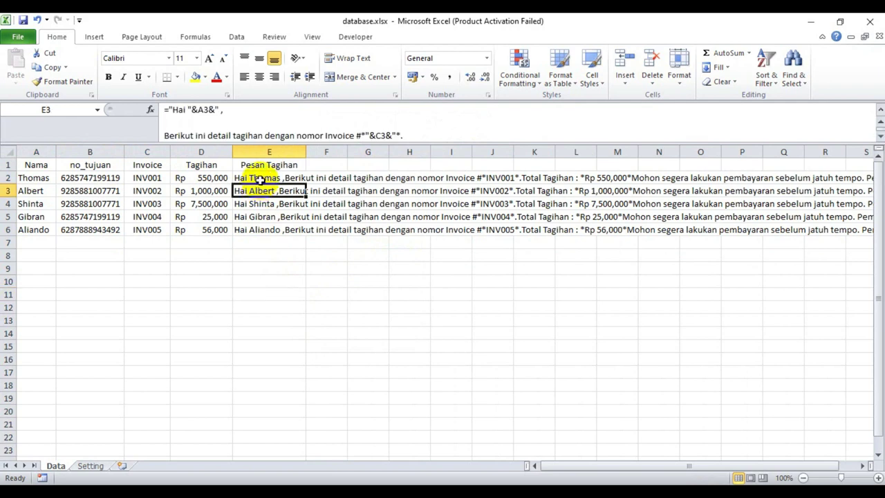
{"action": "left_click", "coordinate": [580, 376]}
{"action": "left_click", "coordinate": [283, 319]}
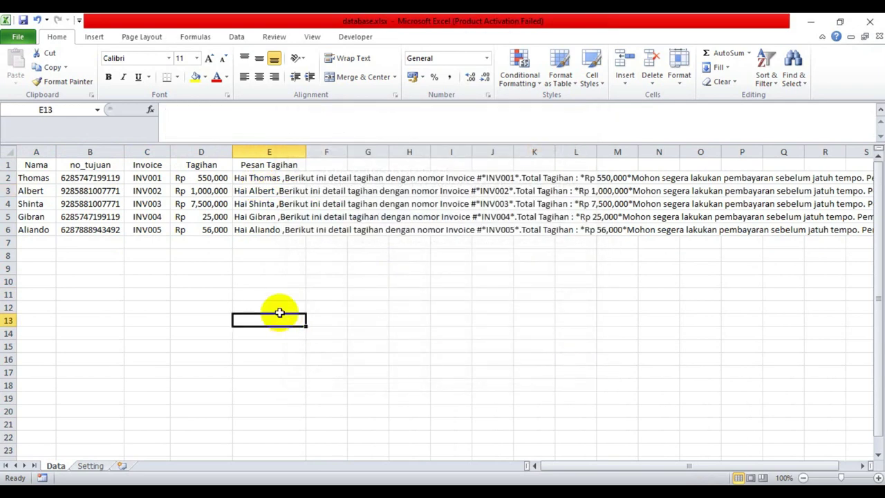
{"action": "left_click", "coordinate": [35, 180]}
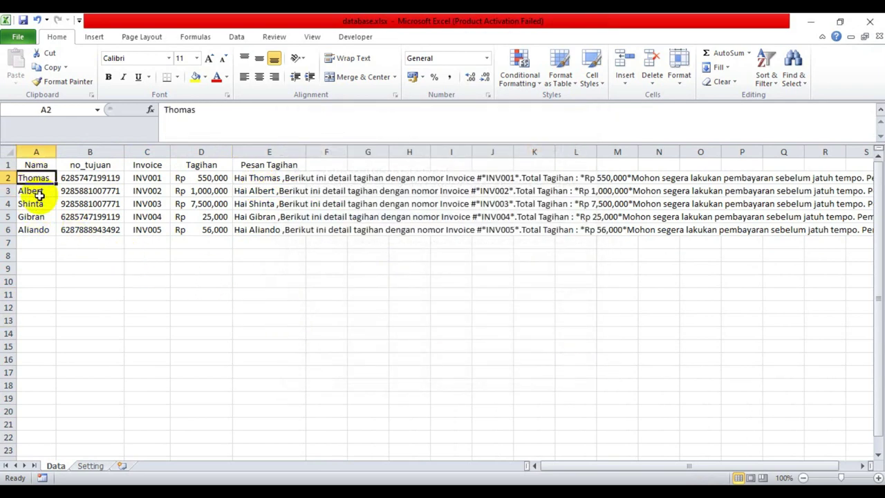
{"action": "left_click", "coordinate": [98, 178]}
{"action": "left_click", "coordinate": [146, 178]}
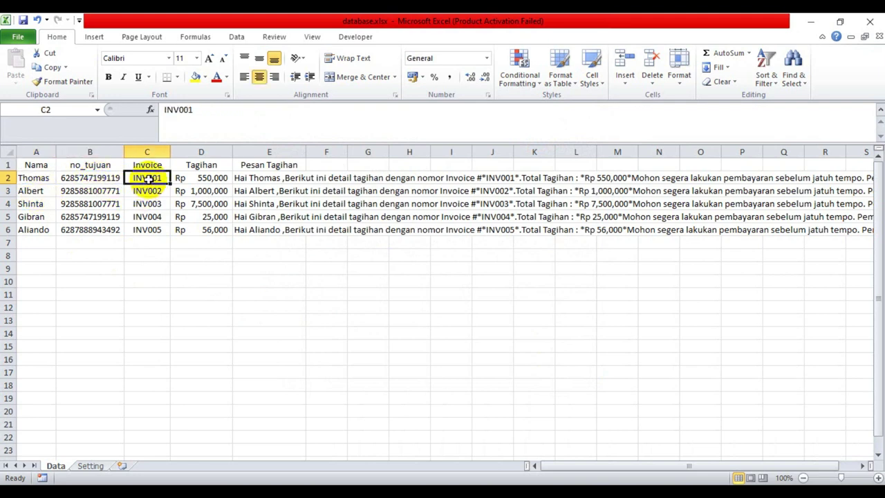
{"action": "left_click", "coordinate": [210, 179]}
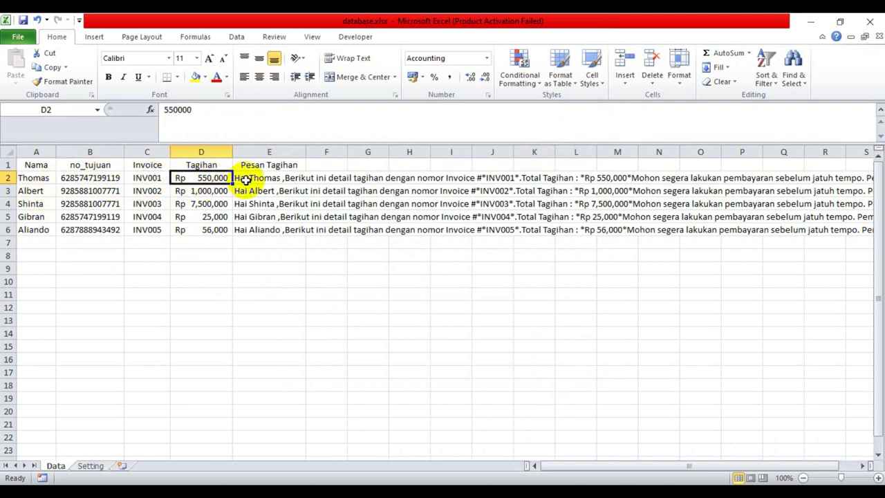
{"action": "left_click", "coordinate": [246, 180]}
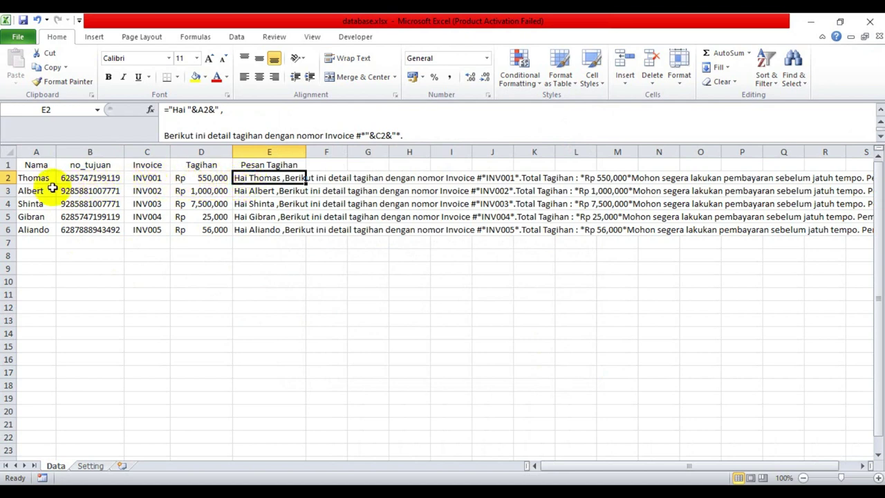
{"action": "left_click", "coordinate": [32, 181]}
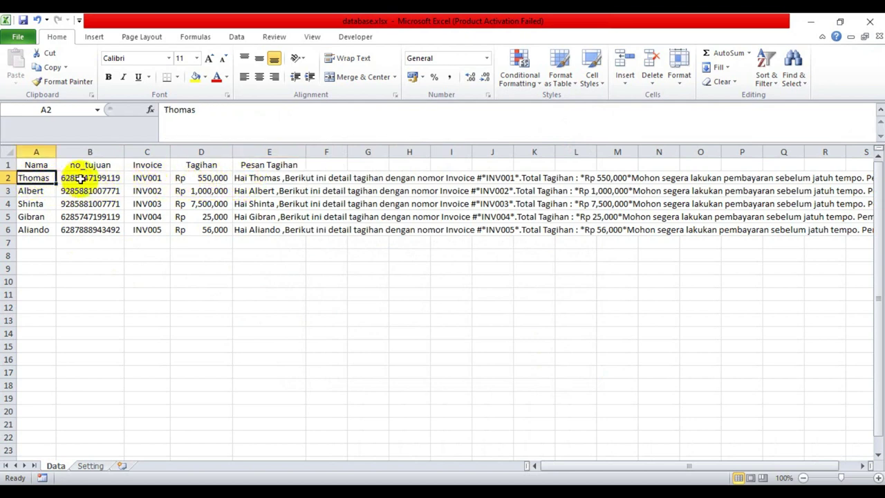
{"action": "left_click", "coordinate": [148, 178]}
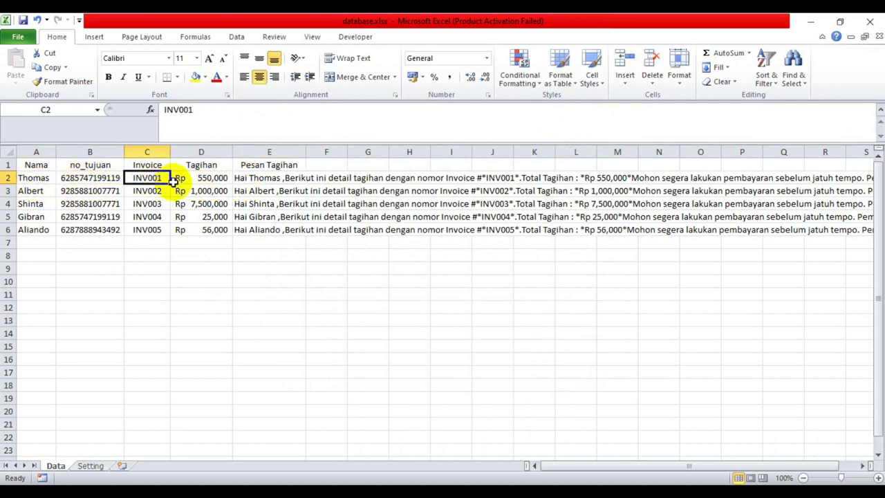
{"action": "left_click", "coordinate": [207, 177]}
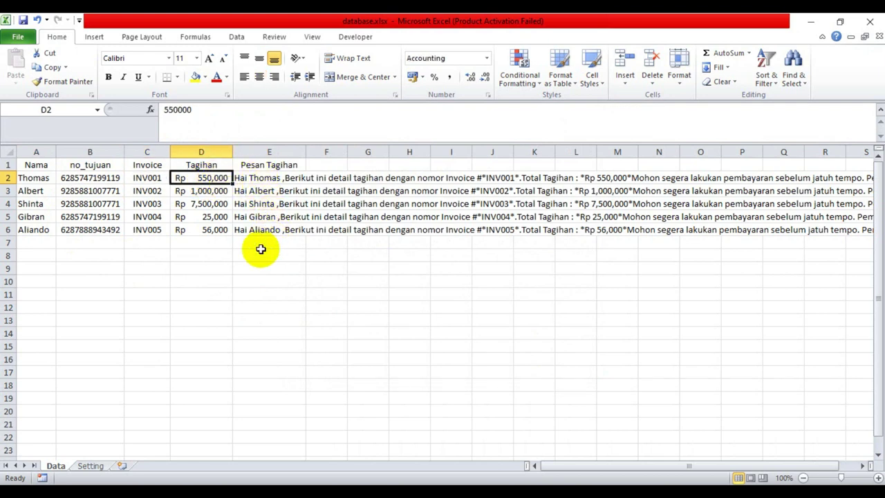
- Check the no_tujuan phone numbers in B2 through B6, then switch to the Setting sheet
{"action": "left_click", "coordinate": [97, 178]}
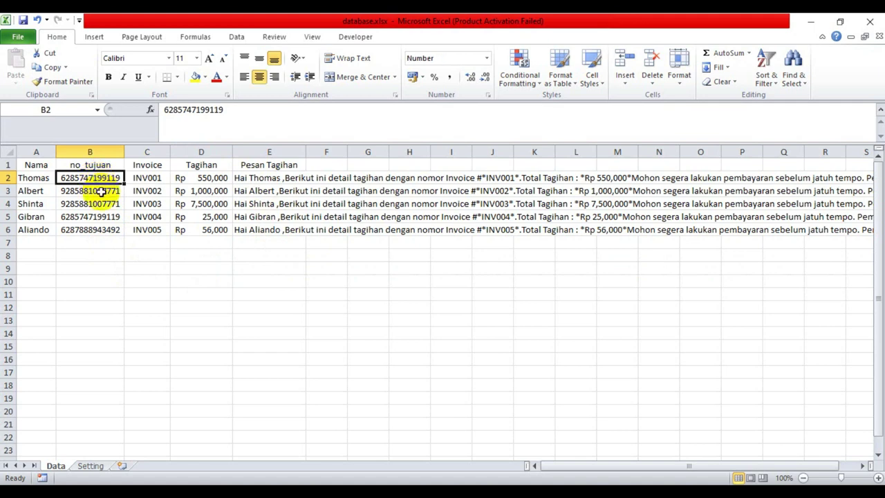
{"action": "left_click", "coordinate": [98, 190]}
{"action": "left_click", "coordinate": [100, 204]}
{"action": "left_click", "coordinate": [102, 216]}
{"action": "left_click", "coordinate": [102, 229]}
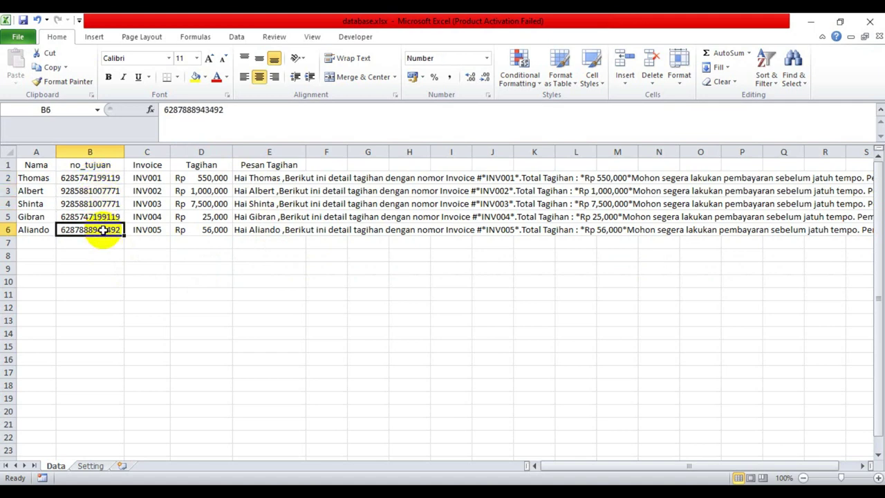
{"action": "left_click", "coordinate": [90, 465]}
{"action": "left_click", "coordinate": [74, 269]}
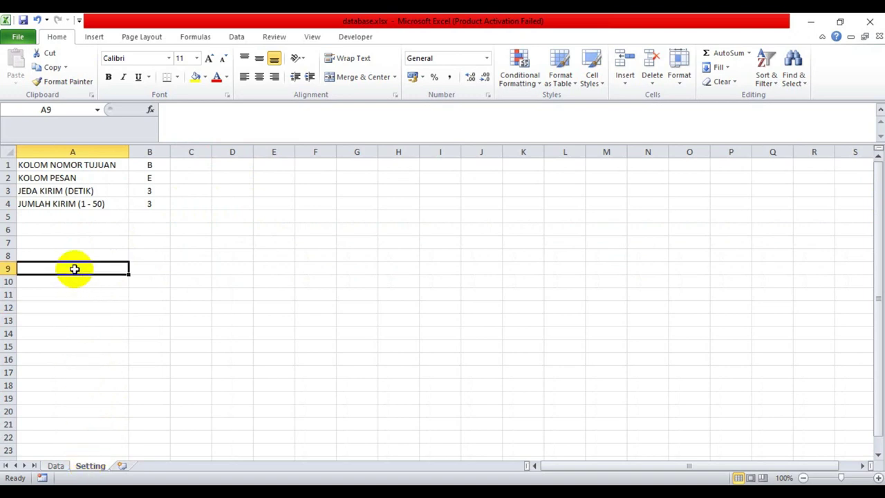
- Compare the Setting sheet's B1 target column with Data's no_tujuan column and E2 message formula
{"action": "left_click", "coordinate": [148, 167]}
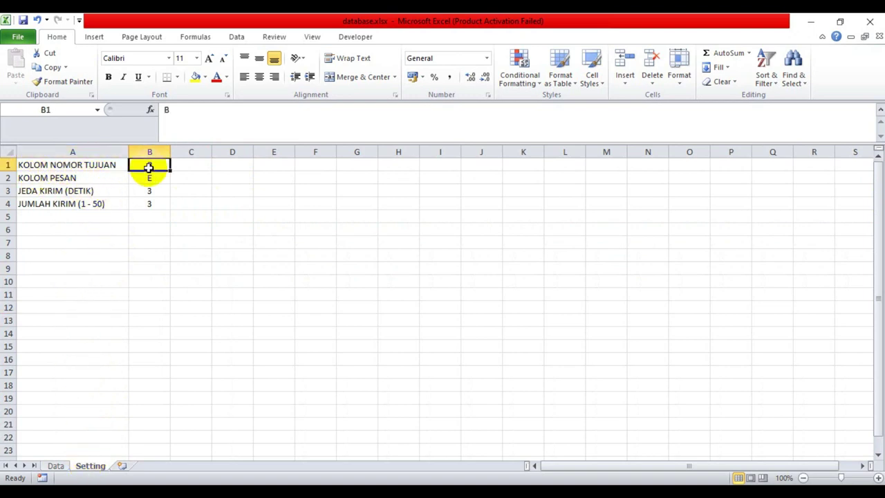
{"action": "left_click", "coordinate": [58, 468]}
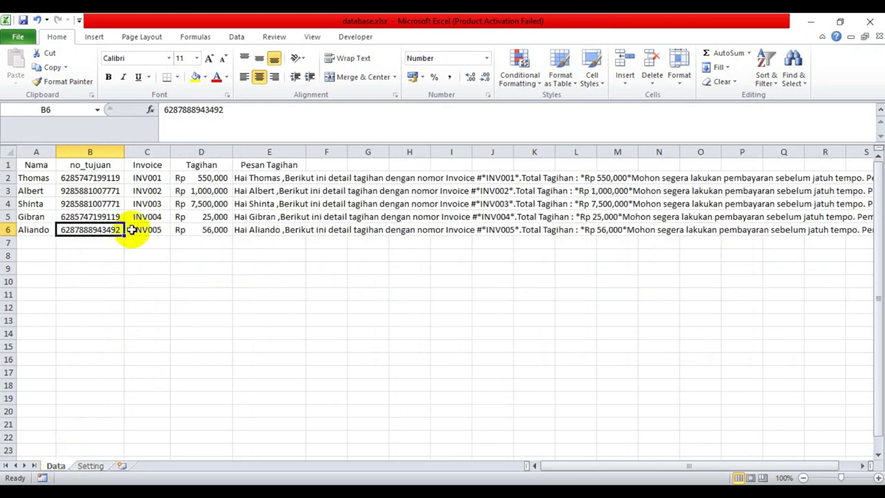
{"action": "left_click", "coordinate": [94, 151]}
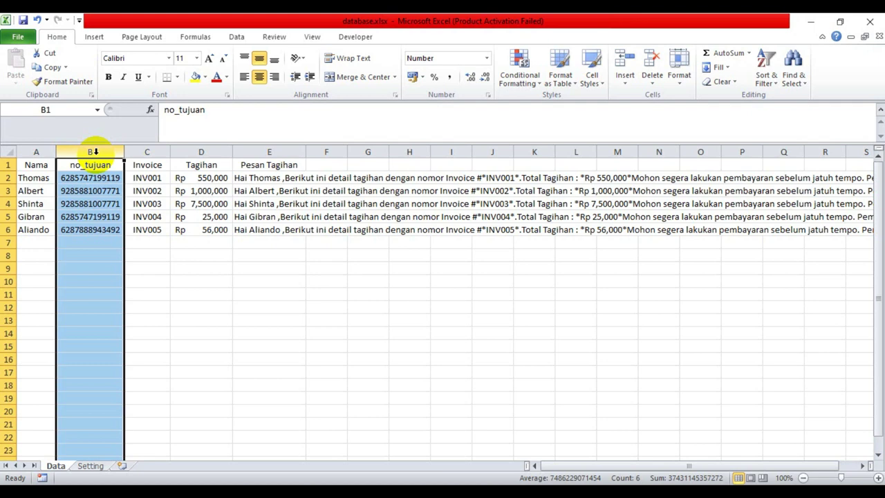
{"action": "left_click", "coordinate": [36, 178]}
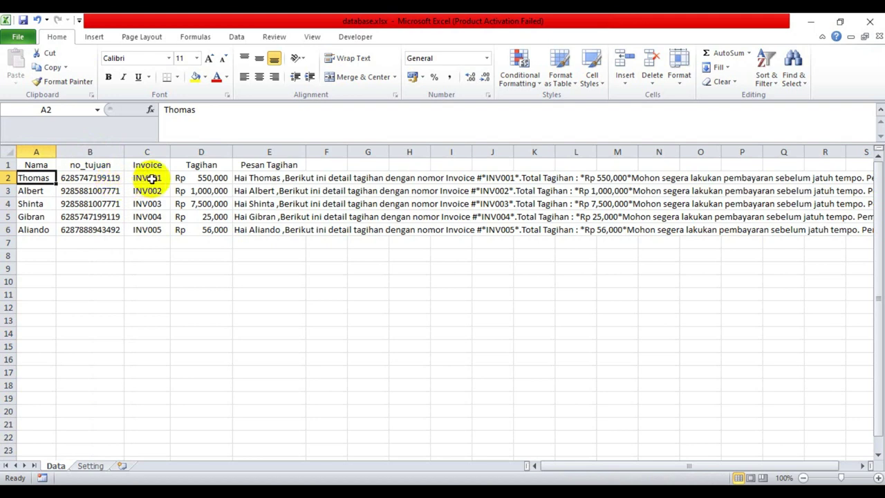
{"action": "left_click", "coordinate": [258, 177]}
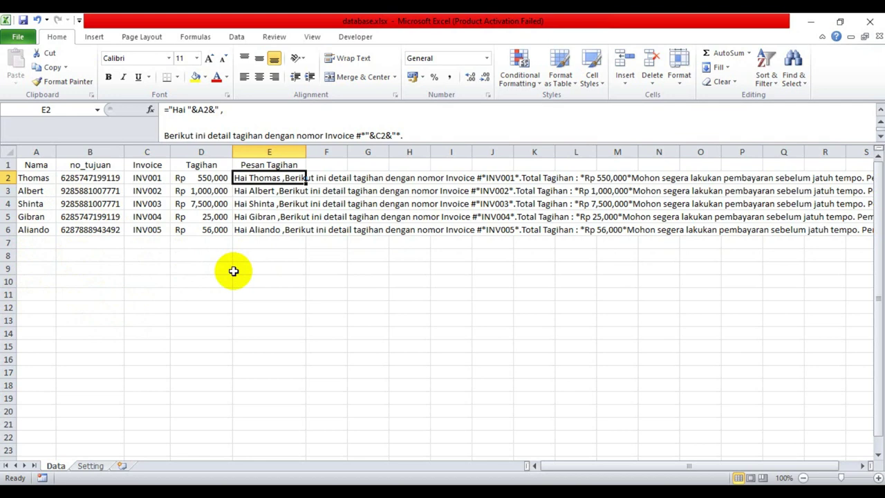
- Keep B selected as the target-number column in the Setting sheet's B1 dropdown
{"action": "left_click", "coordinate": [92, 465]}
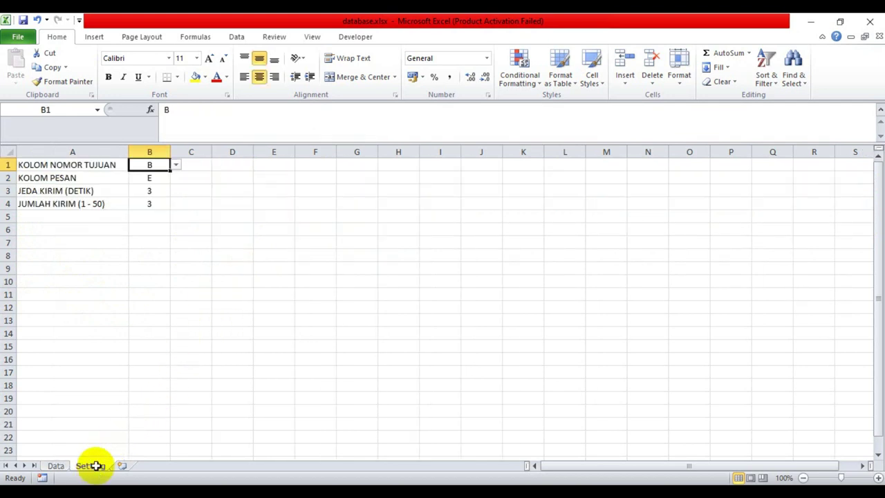
{"action": "left_click", "coordinate": [55, 466]}
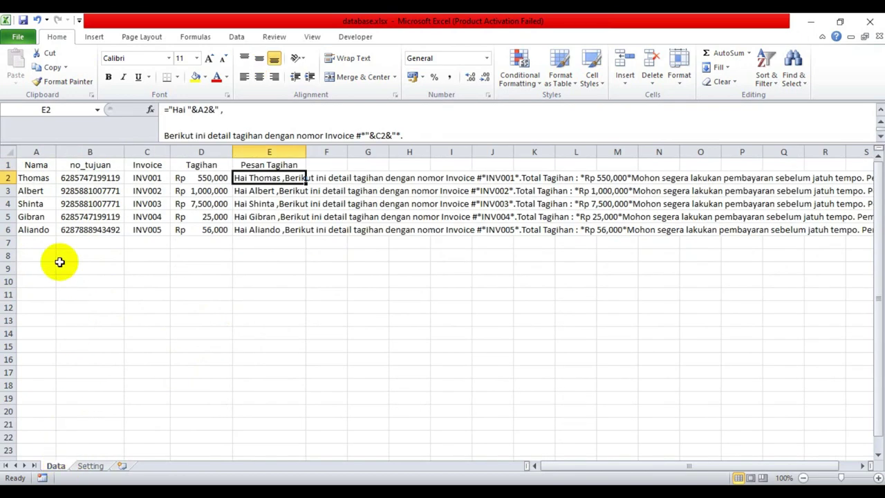
{"action": "left_click", "coordinate": [97, 467]}
{"action": "left_click", "coordinate": [175, 164]}
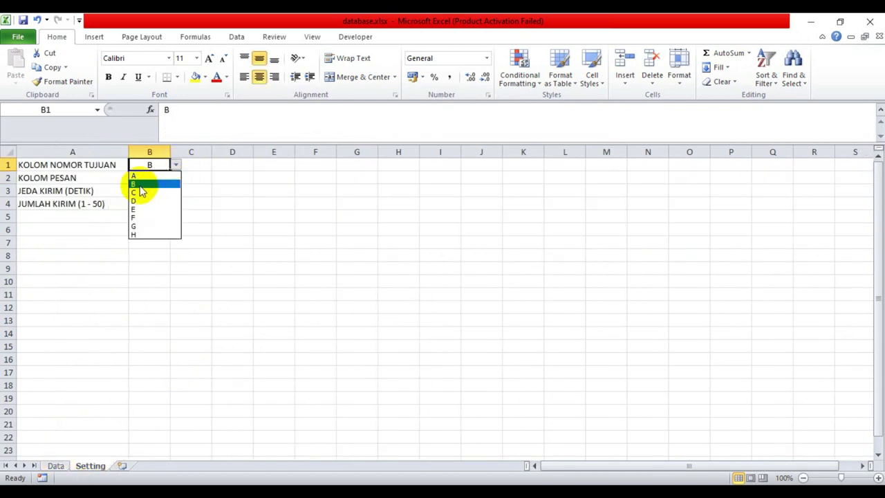
{"action": "left_click", "coordinate": [139, 183]}
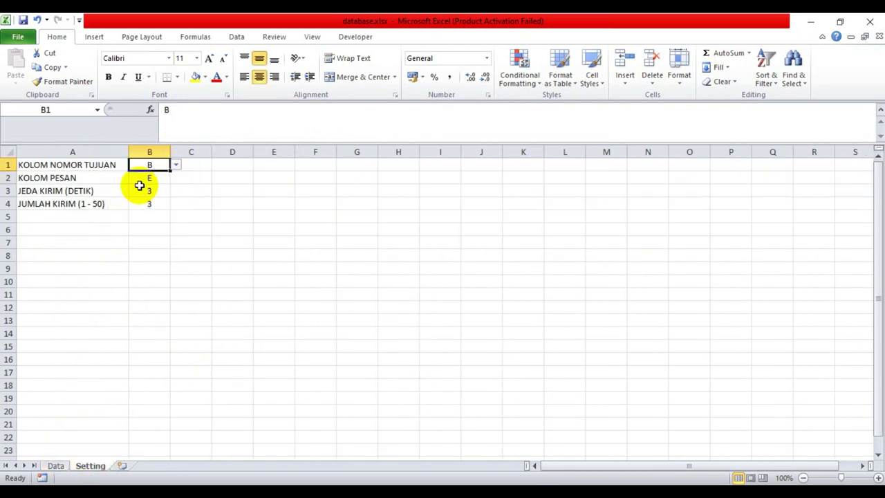
{"action": "left_click", "coordinate": [54, 467]}
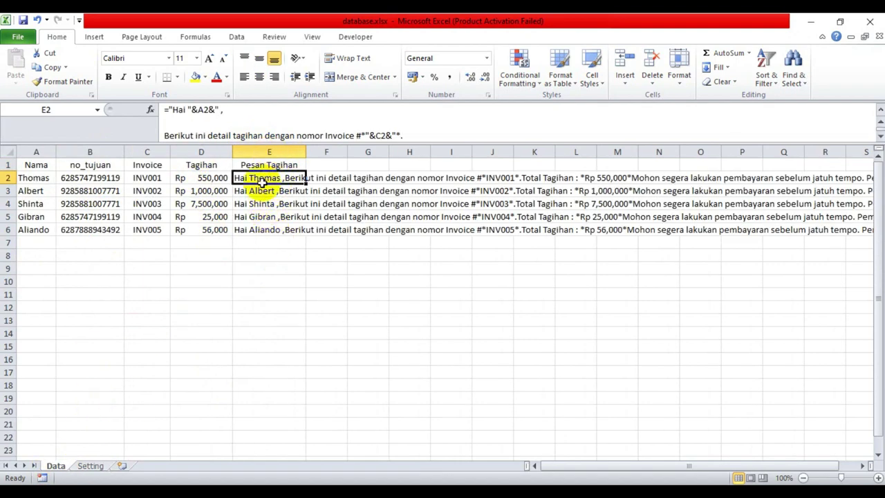
- Verify message column E in B2 and send count 3 in B4, ending on Data
{"action": "left_click", "coordinate": [91, 465]}
{"action": "left_click", "coordinate": [159, 179]}
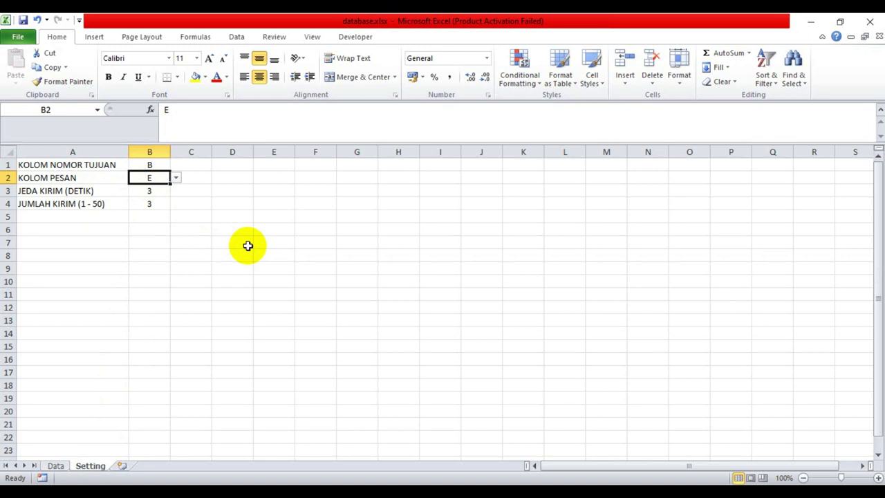
{"action": "left_click", "coordinate": [89, 203]}
{"action": "left_click", "coordinate": [55, 466]}
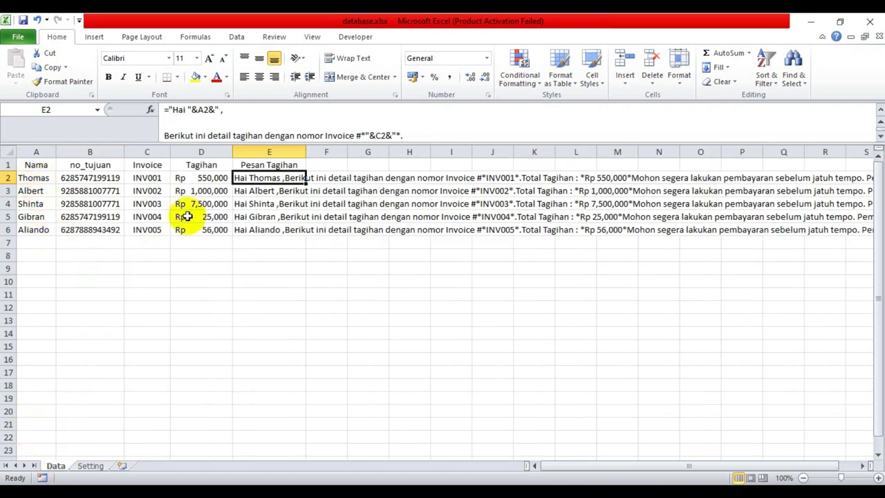
{"action": "left_click", "coordinate": [90, 465]}
{"action": "left_click", "coordinate": [146, 203]}
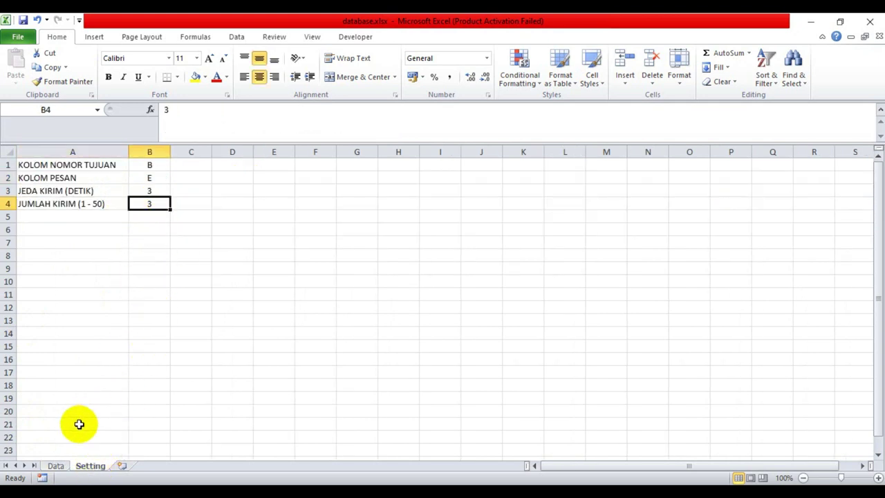
{"action": "left_click", "coordinate": [55, 465]}
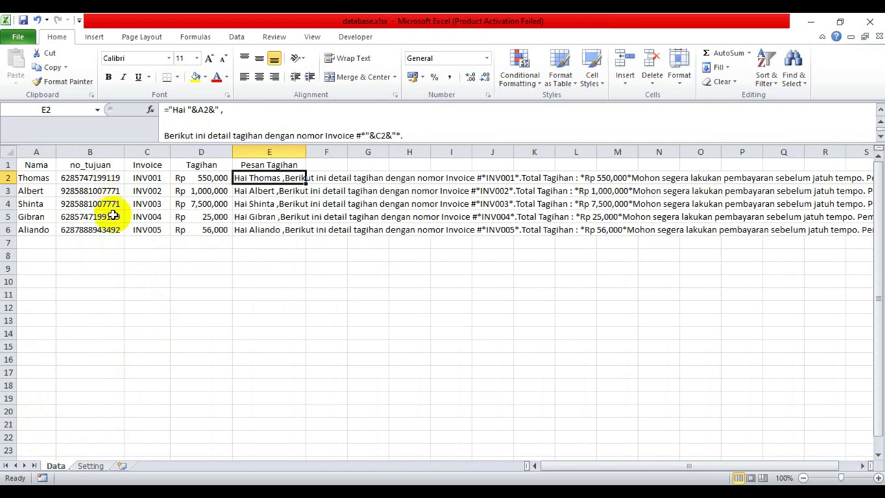
{"action": "left_click", "coordinate": [91, 466]}
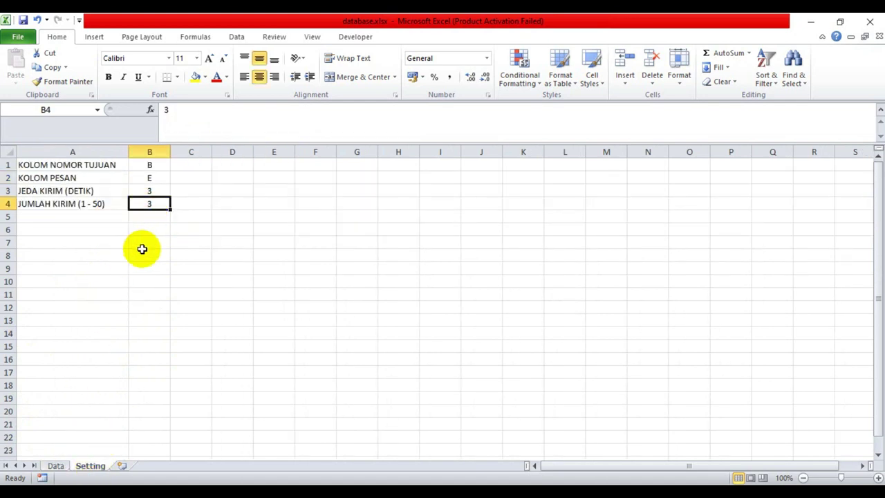
{"action": "left_click", "coordinate": [55, 466]}
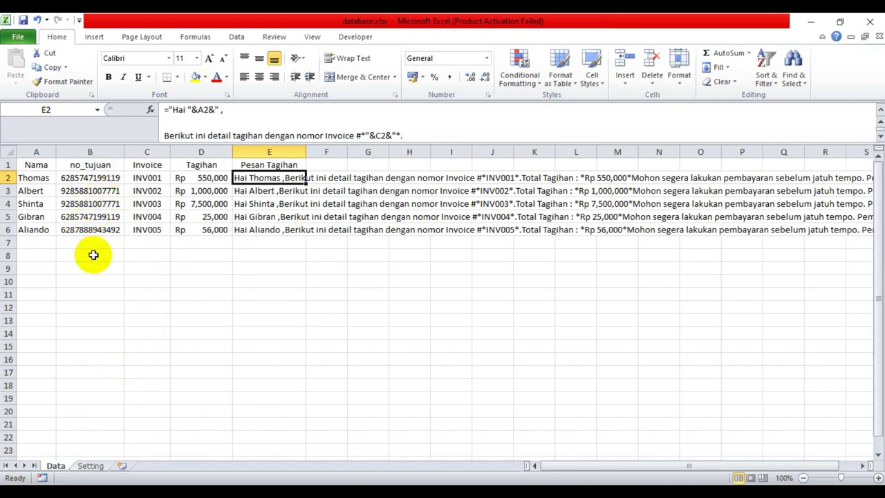
- Change the leading 9 to 6 in the B3 and B4 phone numbers
{"action": "double_click", "coordinate": [66, 193]}
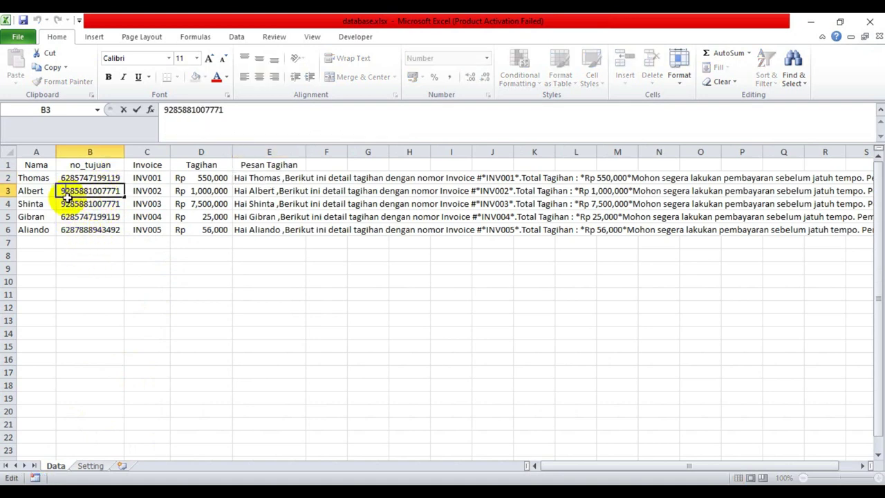
{"action": "key", "text": "BackSpace"}
{"action": "type", "text": "6"}
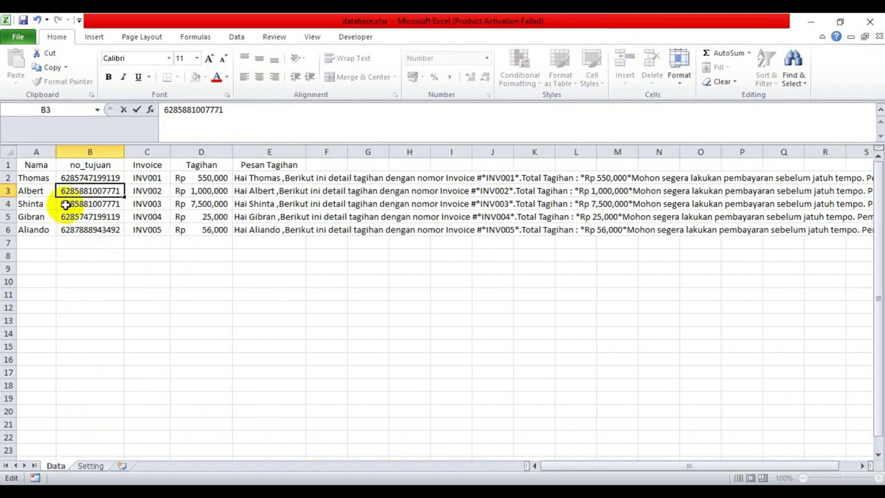
{"action": "left_click", "coordinate": [66, 204]}
{"action": "double_click", "coordinate": [66, 204]}
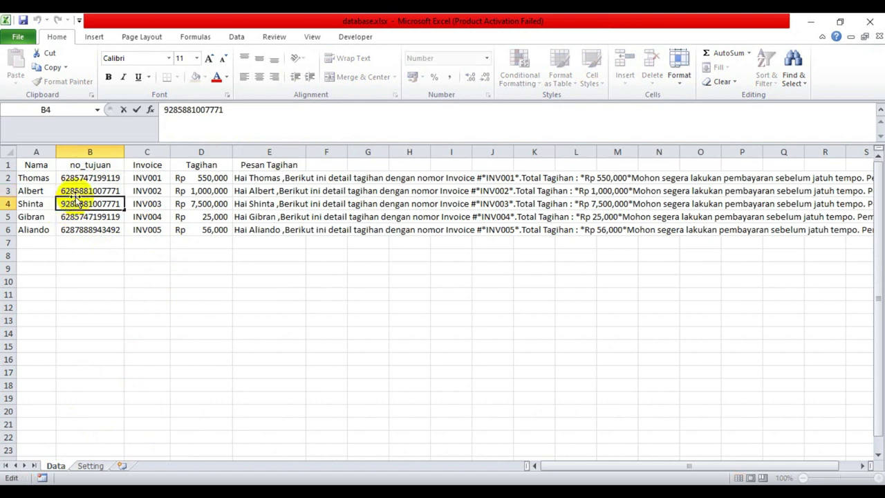
{"action": "key", "text": "BackSpace"}
{"action": "type", "text": "6"}
{"action": "left_click", "coordinate": [105, 280]}
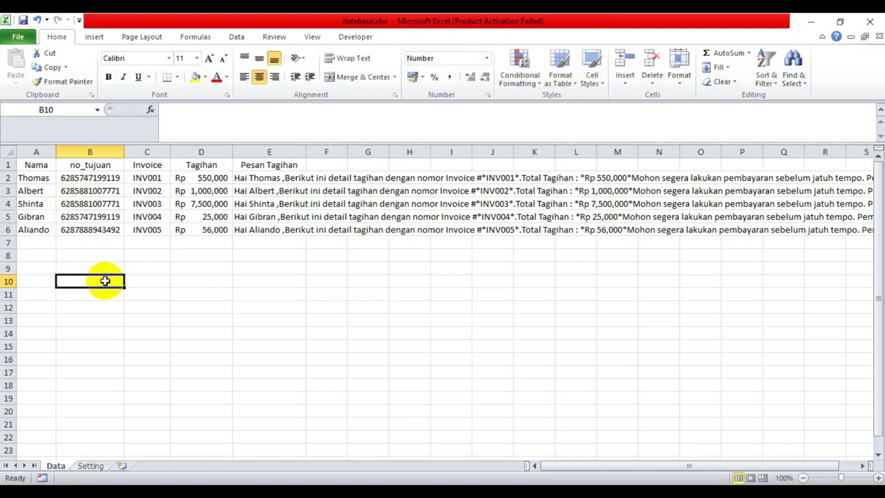
- Recheck that all phone numbers in B2 through B6 now start with 62
{"action": "left_click", "coordinate": [103, 178]}
{"action": "left_click", "coordinate": [104, 192]}
{"action": "left_click", "coordinate": [108, 204]}
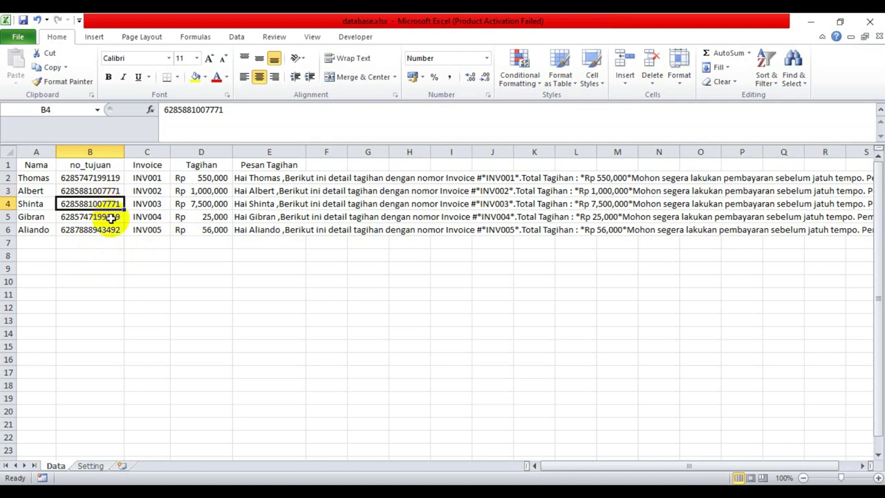
{"action": "left_click", "coordinate": [109, 216]}
{"action": "left_click", "coordinate": [111, 229]}
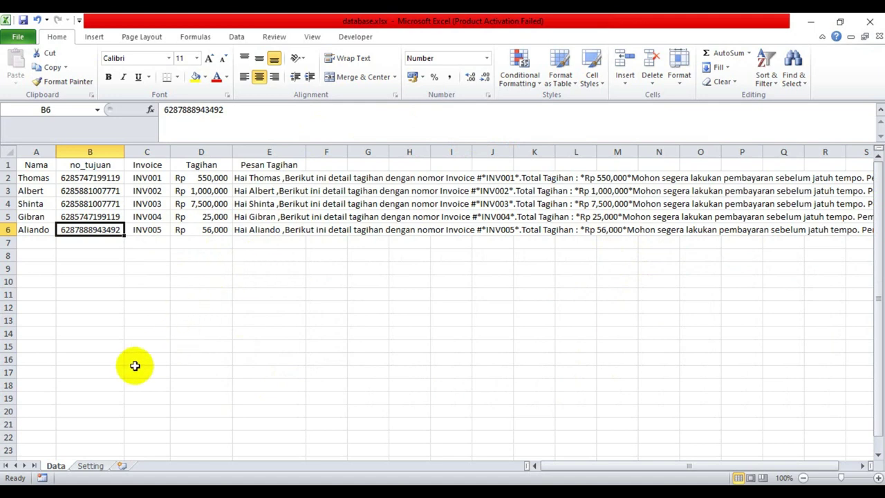
- Return to the Data sheet and review the corrected no_tujuan numbers from the empty cells below
{"action": "left_click", "coordinate": [89, 465]}
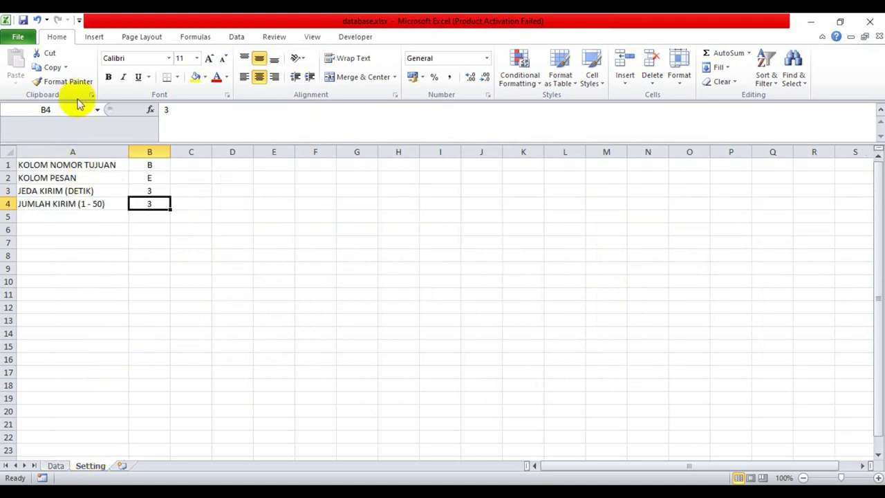
{"action": "left_click", "coordinate": [55, 465]}
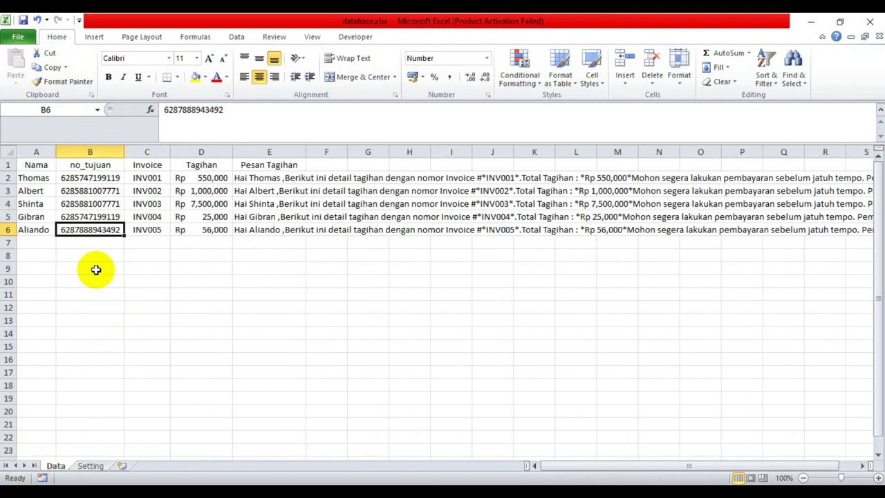
{"action": "left_click", "coordinate": [97, 269]}
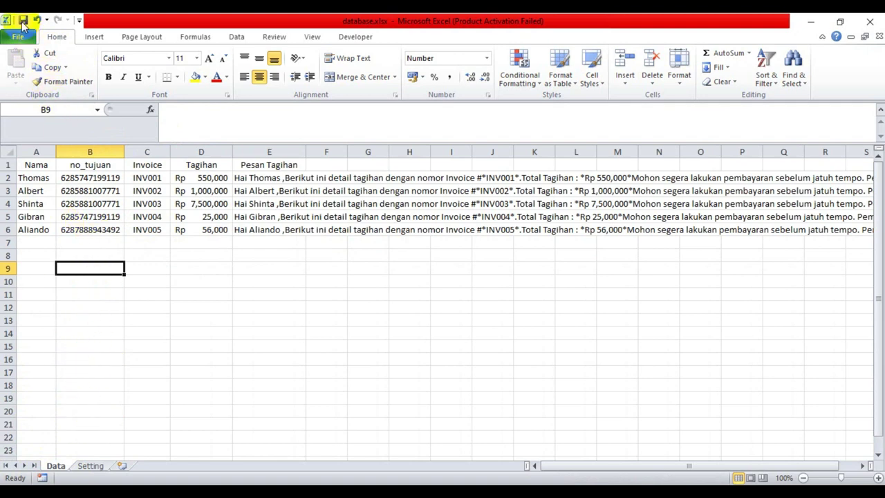
{"action": "left_click", "coordinate": [62, 293]}
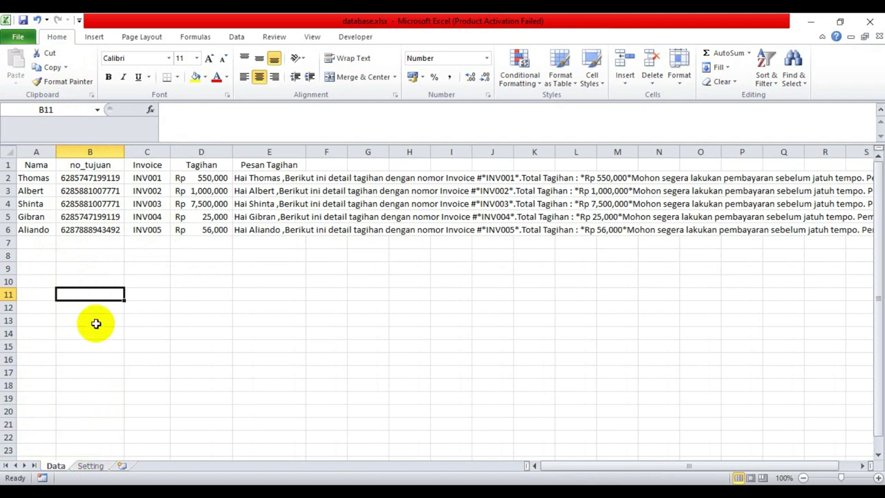
{"action": "left_click", "coordinate": [89, 268]}
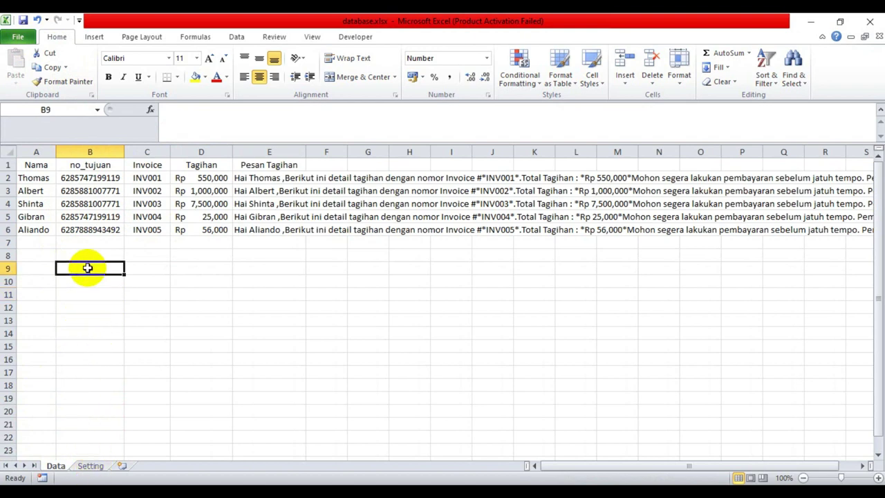
{"action": "left_click", "coordinate": [33, 244]}
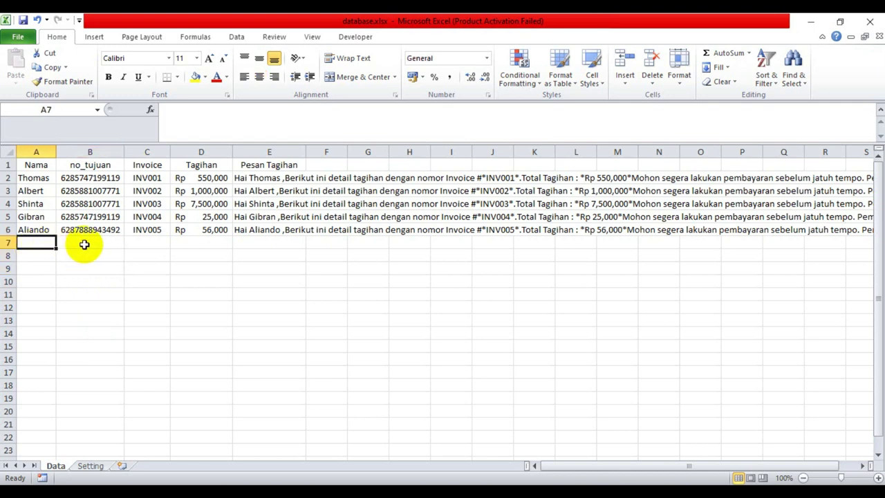
{"action": "left_click", "coordinate": [85, 245]}
{"action": "left_click", "coordinate": [73, 256]}
{"action": "left_click", "coordinate": [89, 281]}
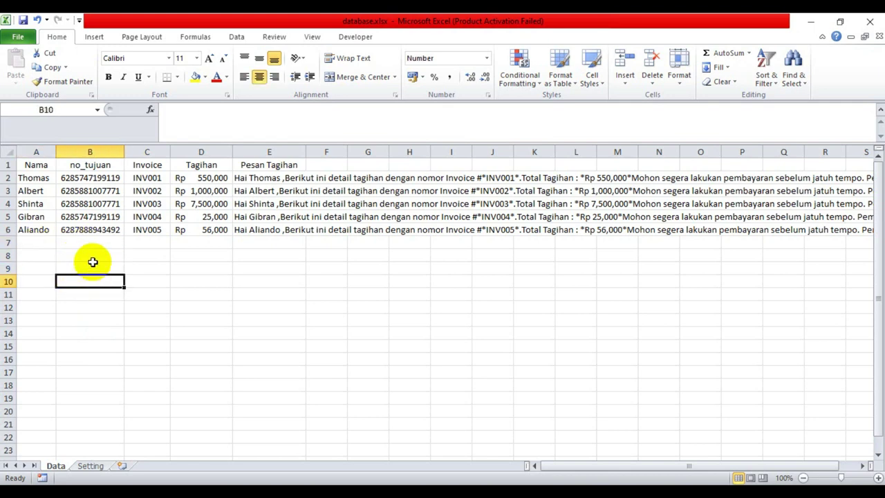
{"action": "left_click", "coordinate": [92, 243]}
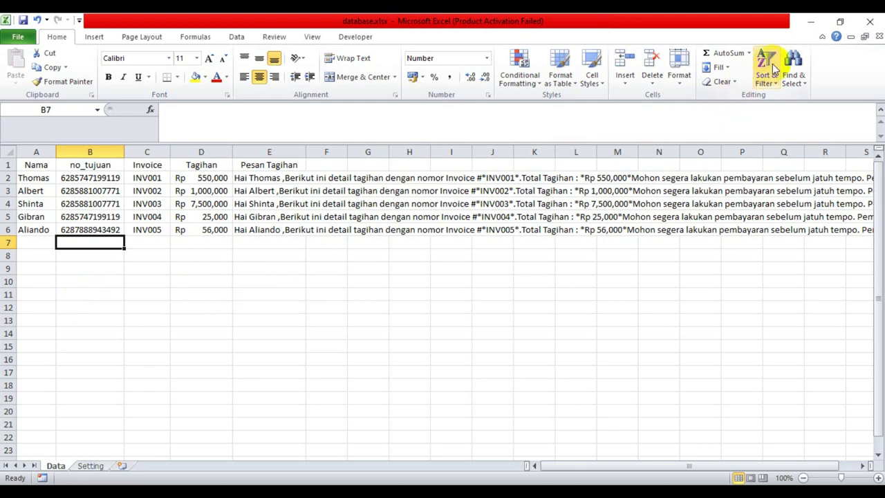
{"action": "left_click", "coordinate": [253, 178]}
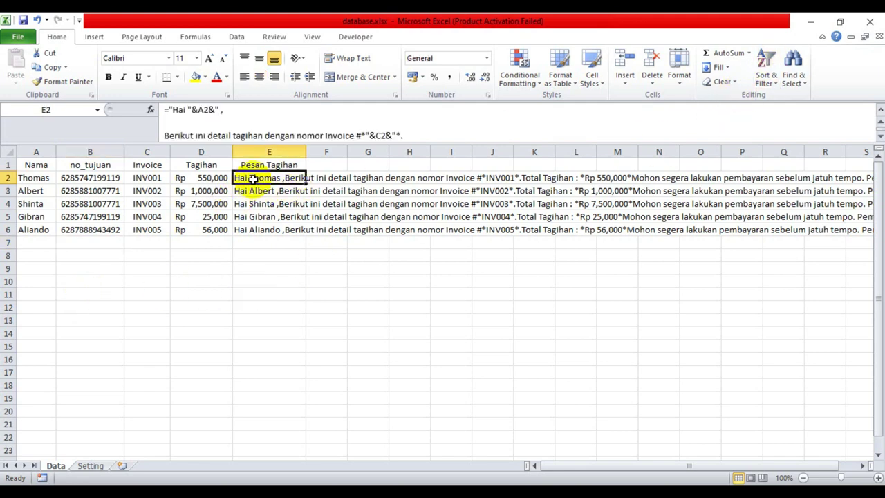
{"action": "key", "text": "ctrl+c"}
{"action": "key", "text": "super"}
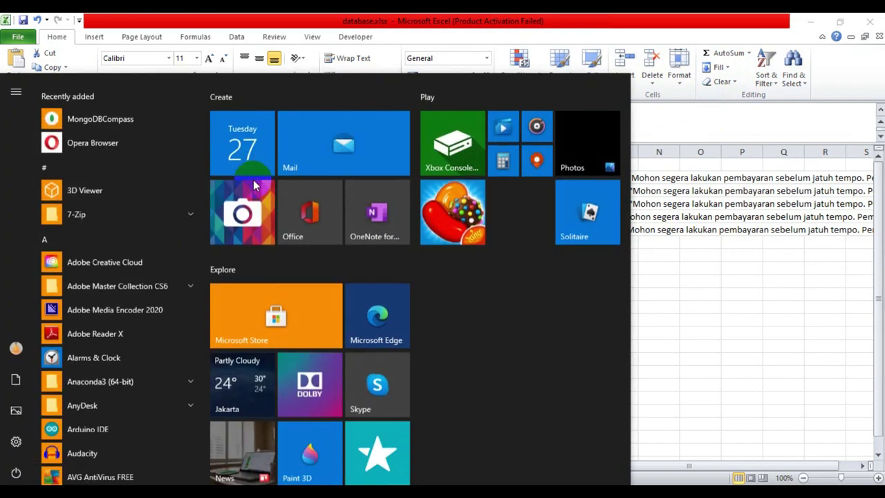
{"action": "type", "text": "note"}
{"action": "key", "text": "Return"}
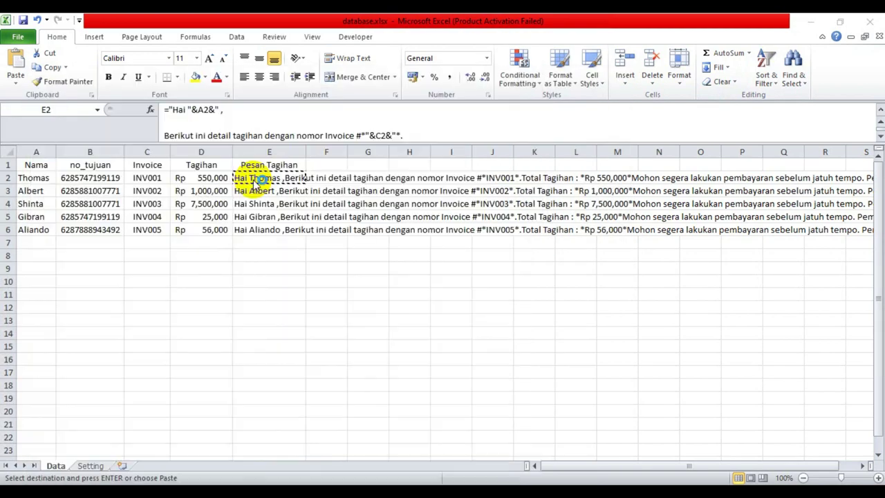
{"action": "key", "text": "ctrl+v"}
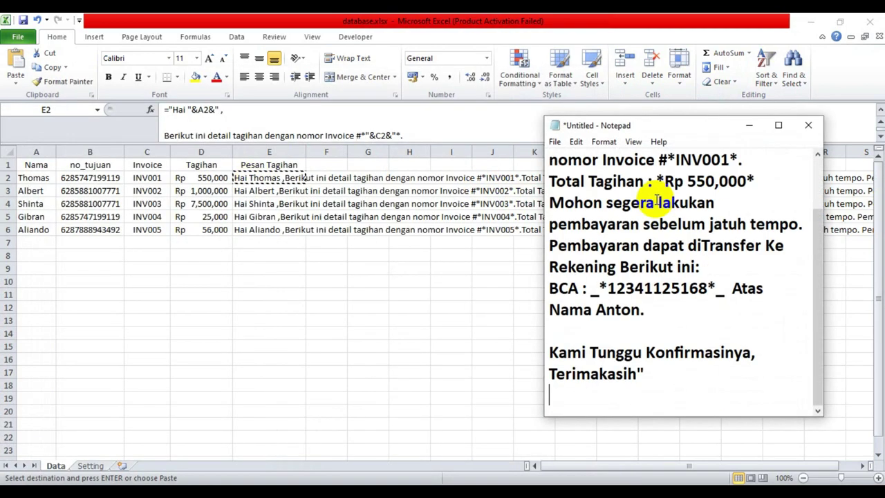
{"action": "scroll", "coordinate": [695, 266], "scroll_direction": "up", "scroll_amount": 1}
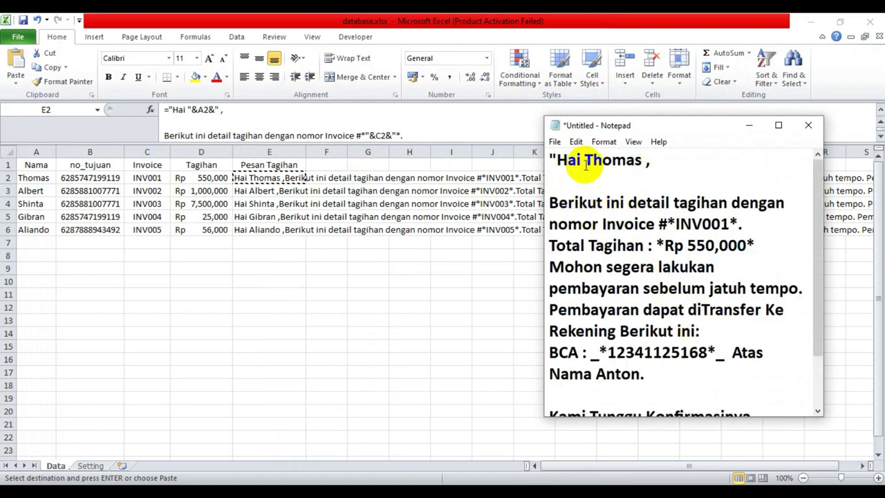
{"action": "left_click_drag", "start_coordinate": [586, 164], "coordinate": [641, 164]}
{"action": "left_click", "coordinate": [604, 219]}
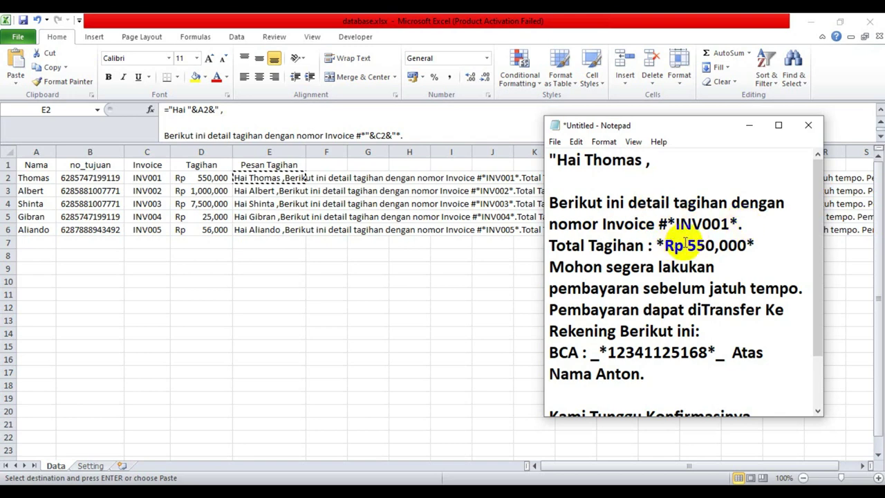
{"action": "left_click_drag", "start_coordinate": [653, 245], "coordinate": [759, 243]}
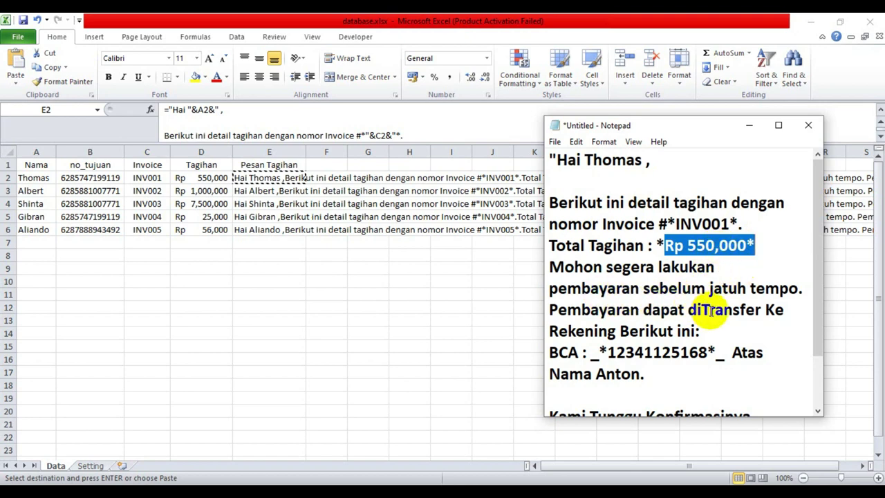
{"action": "scroll", "coordinate": [712, 311], "scroll_direction": "down", "scroll_amount": 1}
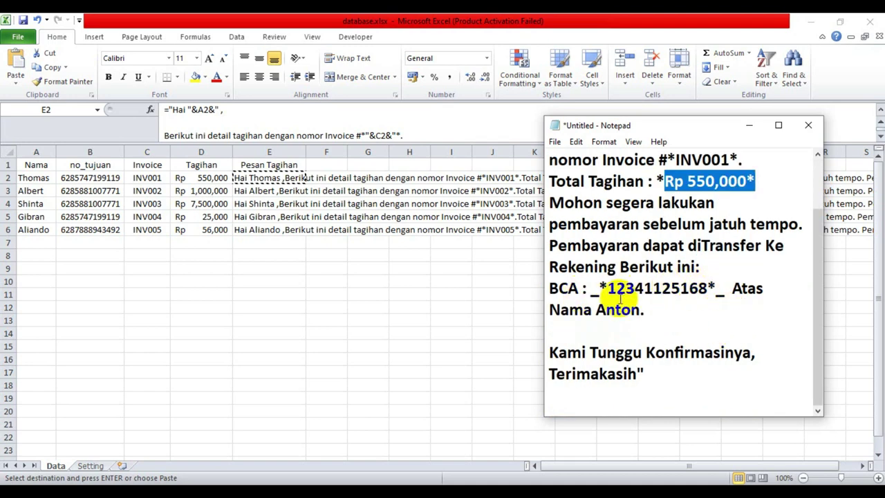
{"action": "left_click_drag", "start_coordinate": [607, 290], "coordinate": [586, 291]}
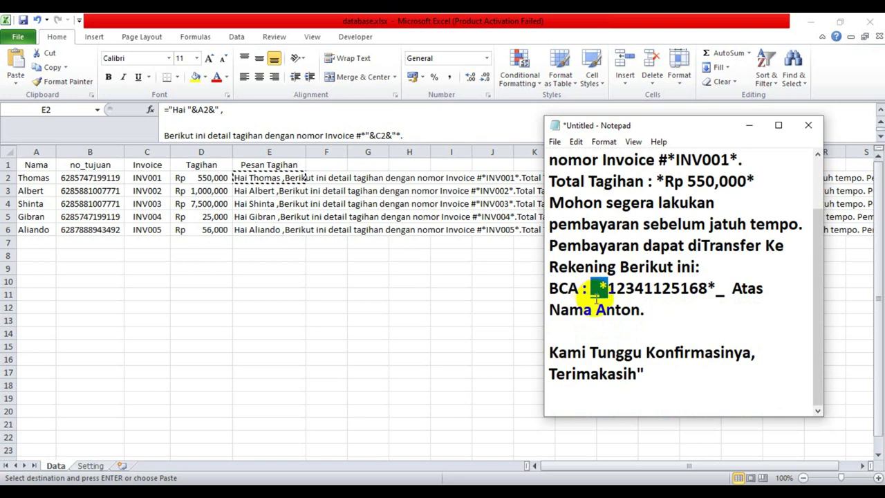
{"action": "left_click_drag", "start_coordinate": [599, 289], "coordinate": [726, 289]}
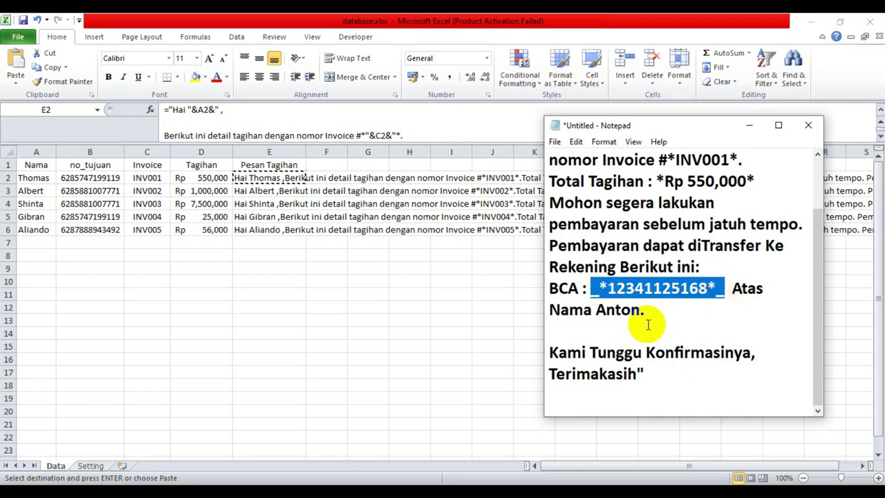
{"action": "left_click", "coordinate": [807, 130]}
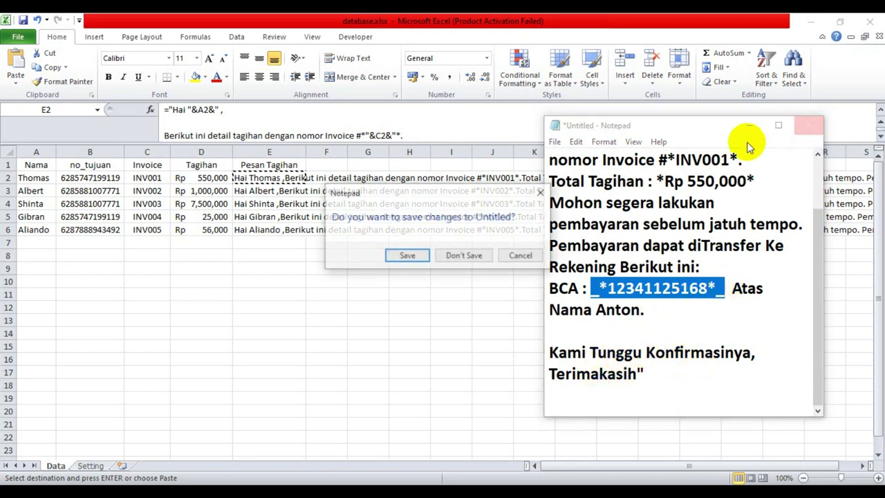
{"action": "left_click", "coordinate": [461, 256]}
{"action": "left_click", "coordinate": [299, 307]}
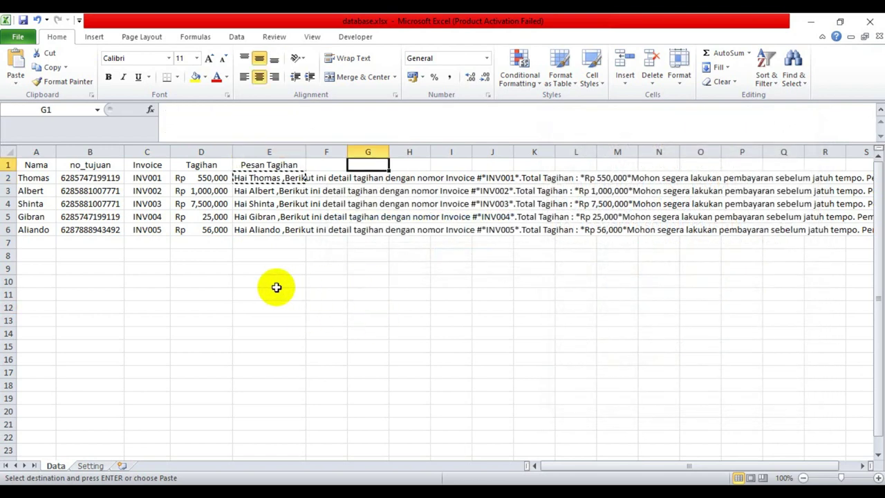
{"action": "left_click", "coordinate": [282, 334]}
{"action": "left_click", "coordinate": [253, 267]}
{"action": "left_click", "coordinate": [104, 280]}
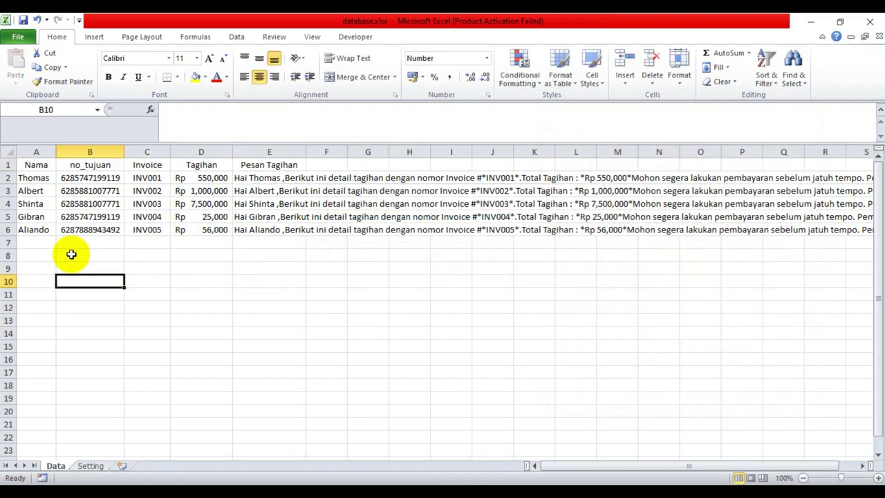
{"action": "left_click", "coordinate": [69, 242]}
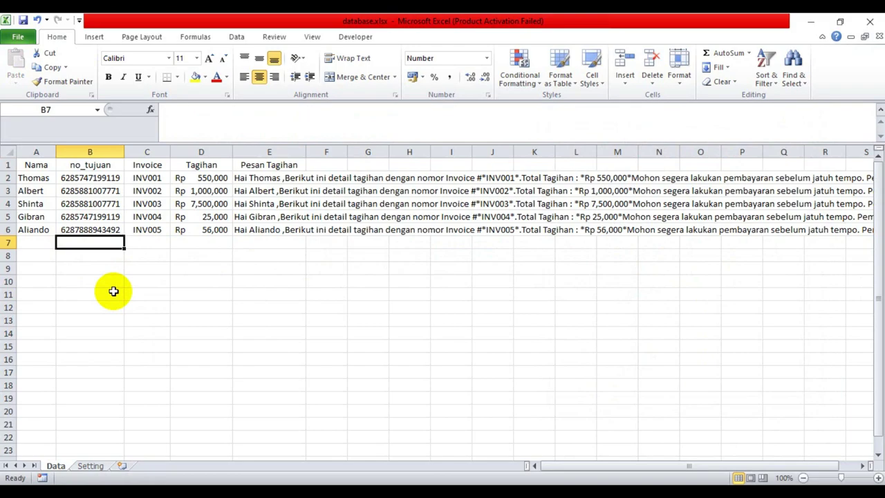
- Exit Excel and clear the database.xlsx selection in the KirimWA folder
{"action": "left_click", "coordinate": [869, 21]}
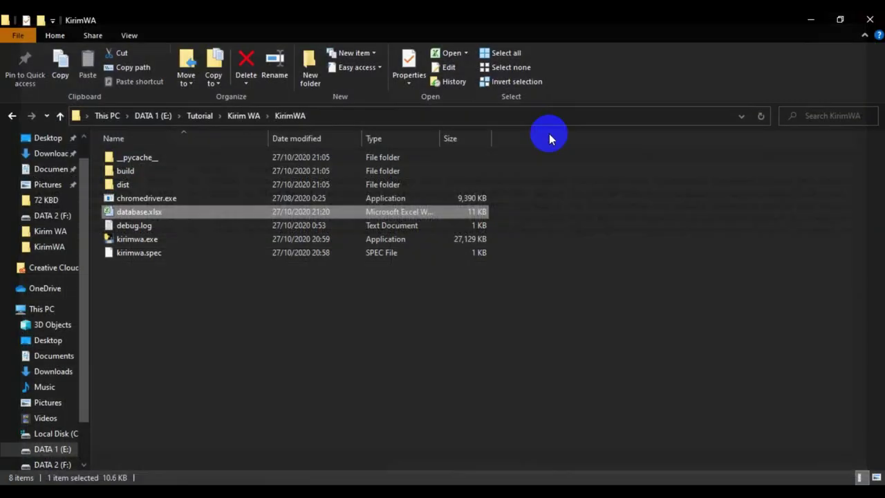
{"action": "left_click", "coordinate": [209, 316]}
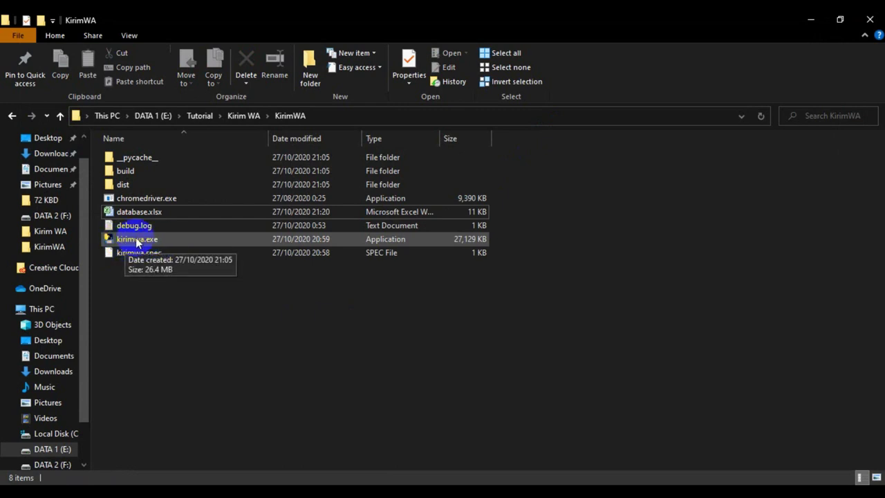
{"action": "mouse_move", "coordinate": [137, 239]}
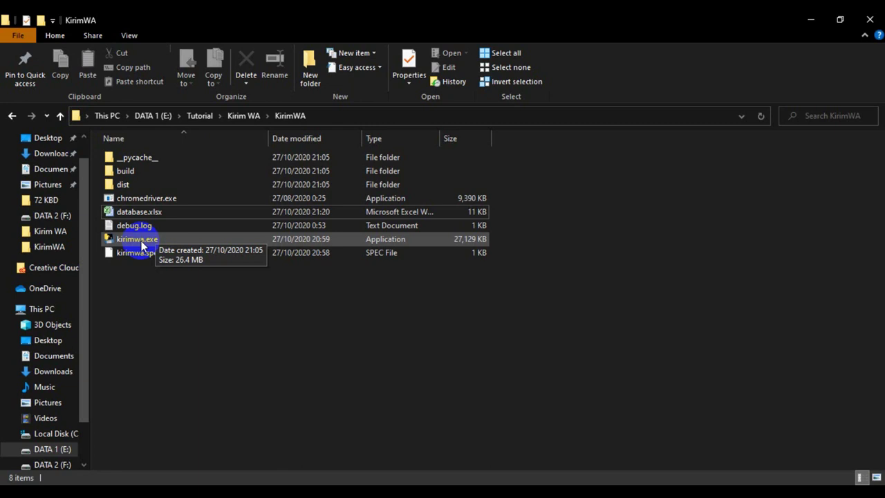
- Launch kirimwa.exe from the KirimWA folder
{"action": "double_click", "coordinate": [137, 239]}
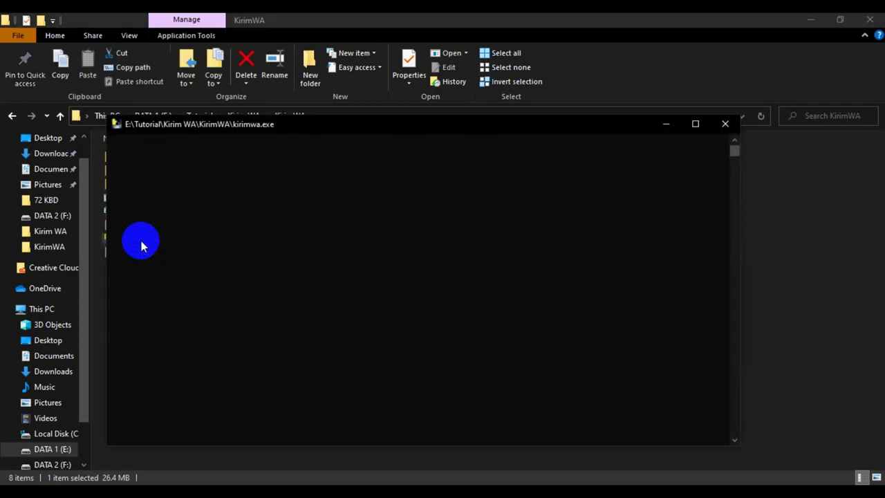